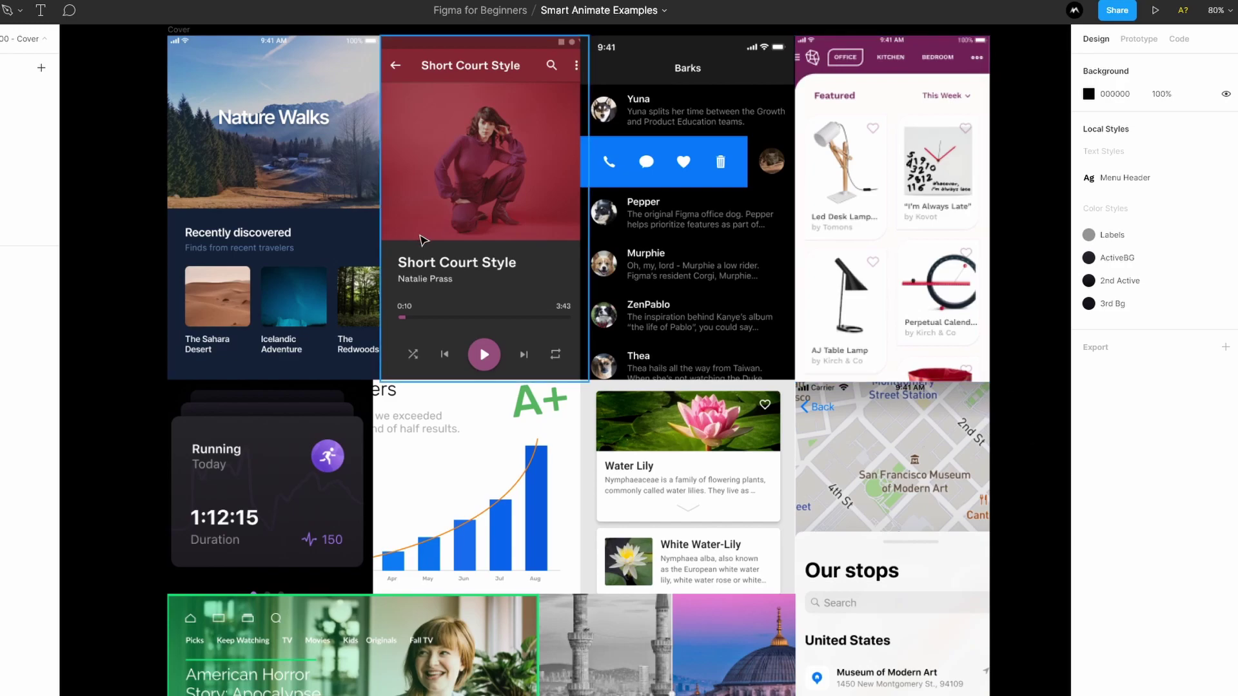
pyautogui.click(15, 121)
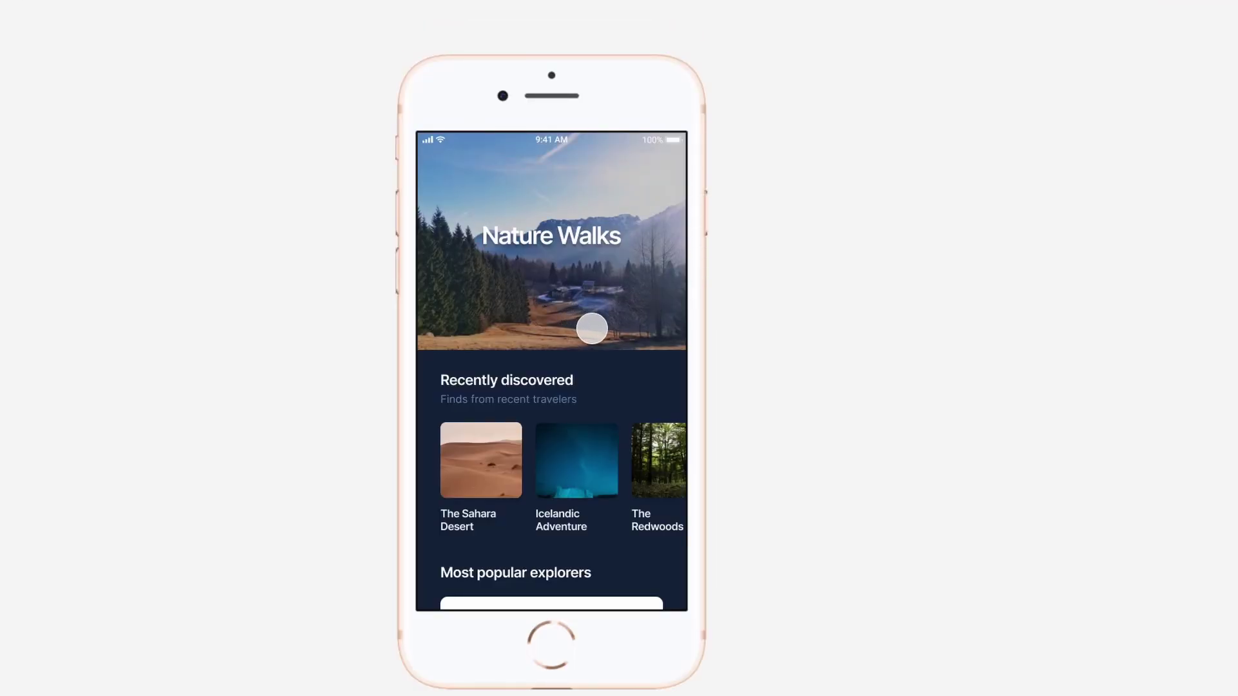
pyautogui.moveTo(550, 312); pyautogui.dragTo(579, 468)
pyautogui.moveTo(608, 531); pyautogui.dragTo(590, 356)
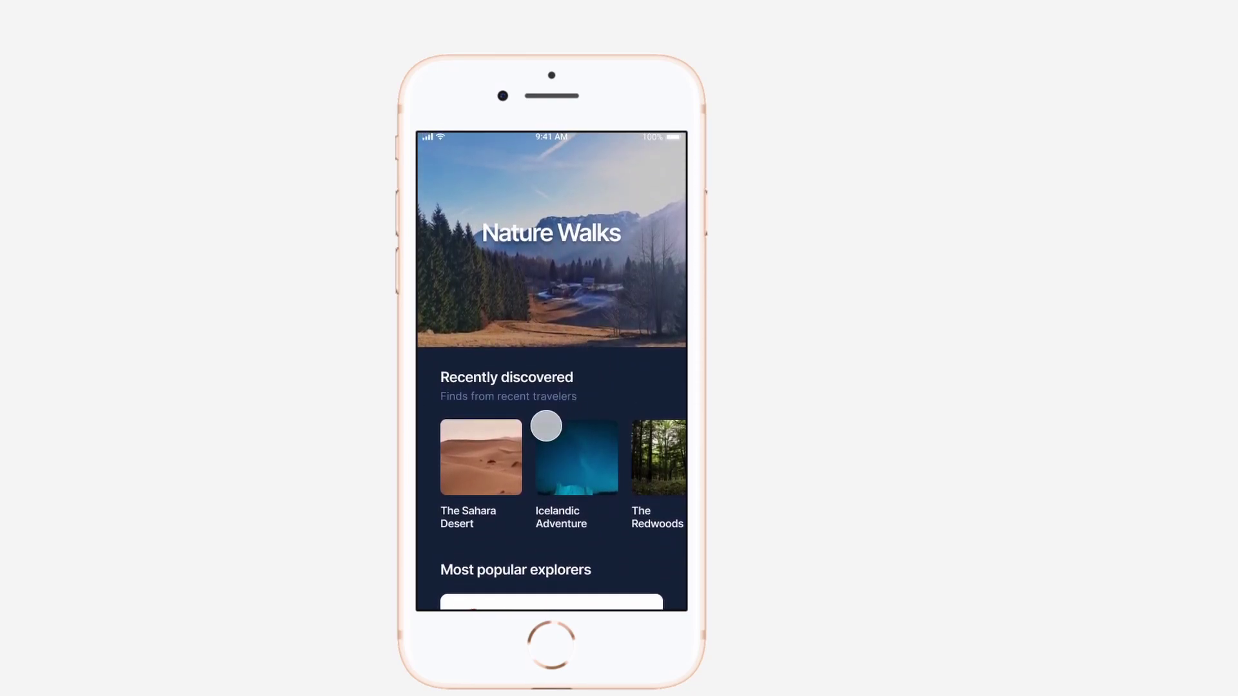
pyautogui.click(483, 460)
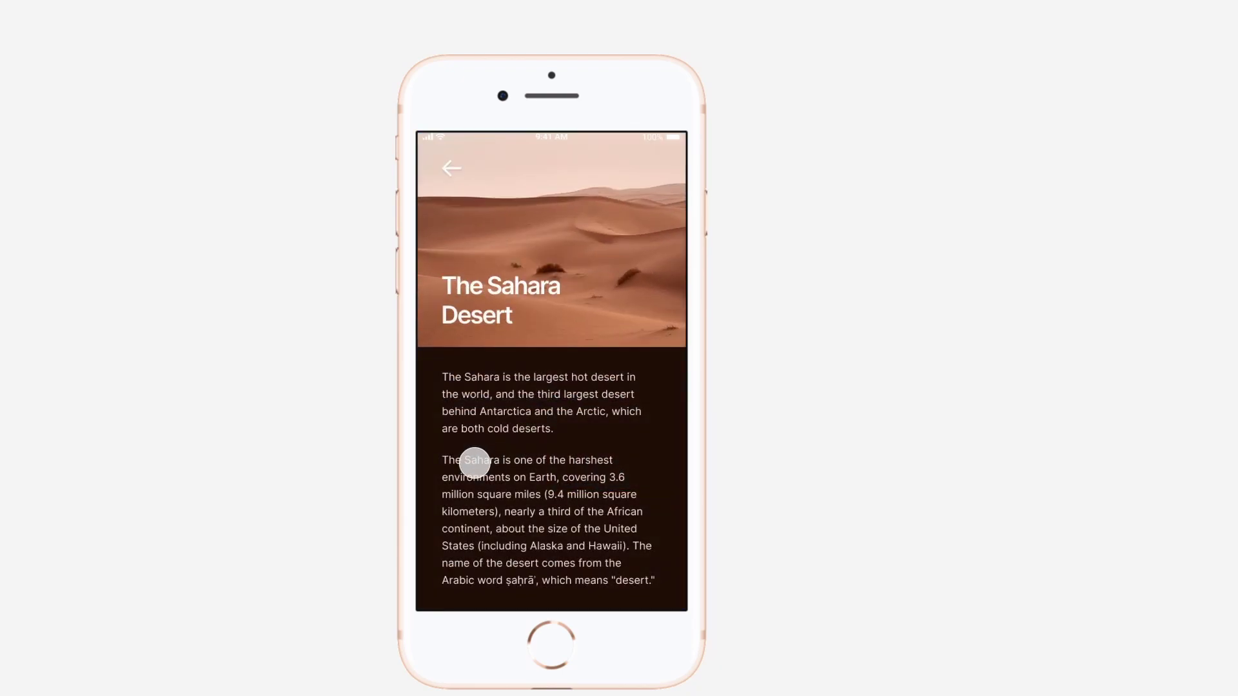
pyautogui.click(451, 169)
pyautogui.click(458, 470)
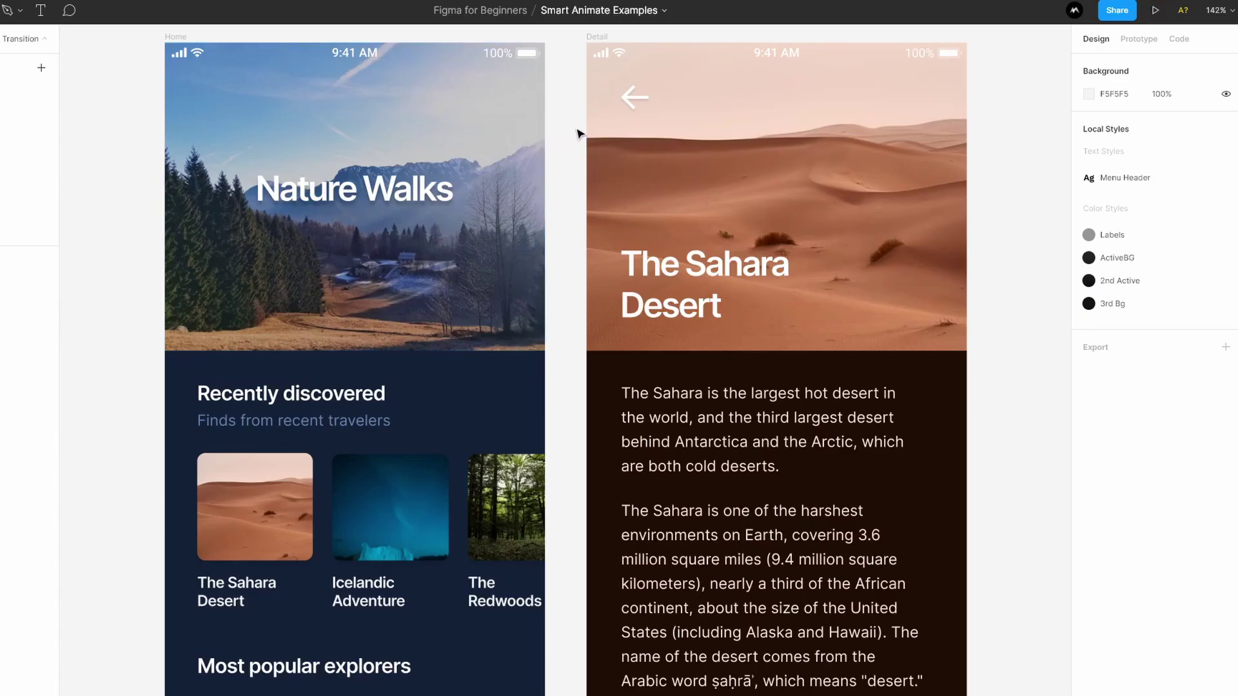
# Step: Show the Sahara card's On Tap Smart Animate link to Detail and preview the transition
pyautogui.click(1139, 39)
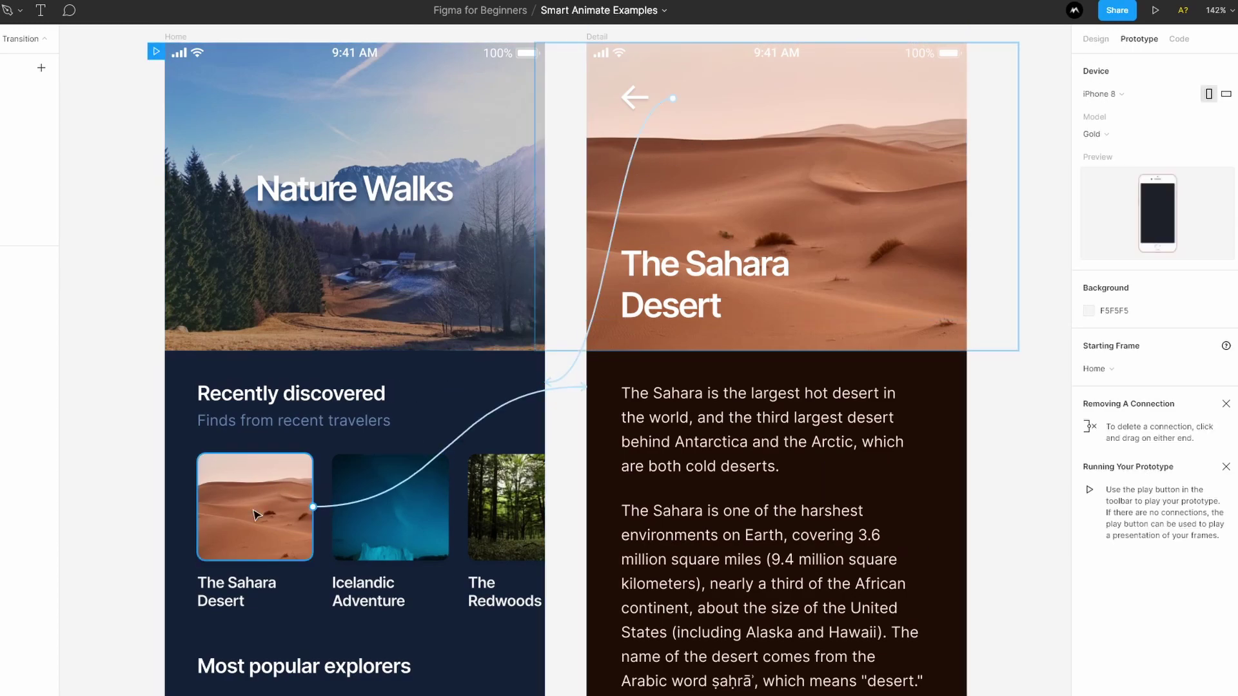
pyautogui.click(314, 509)
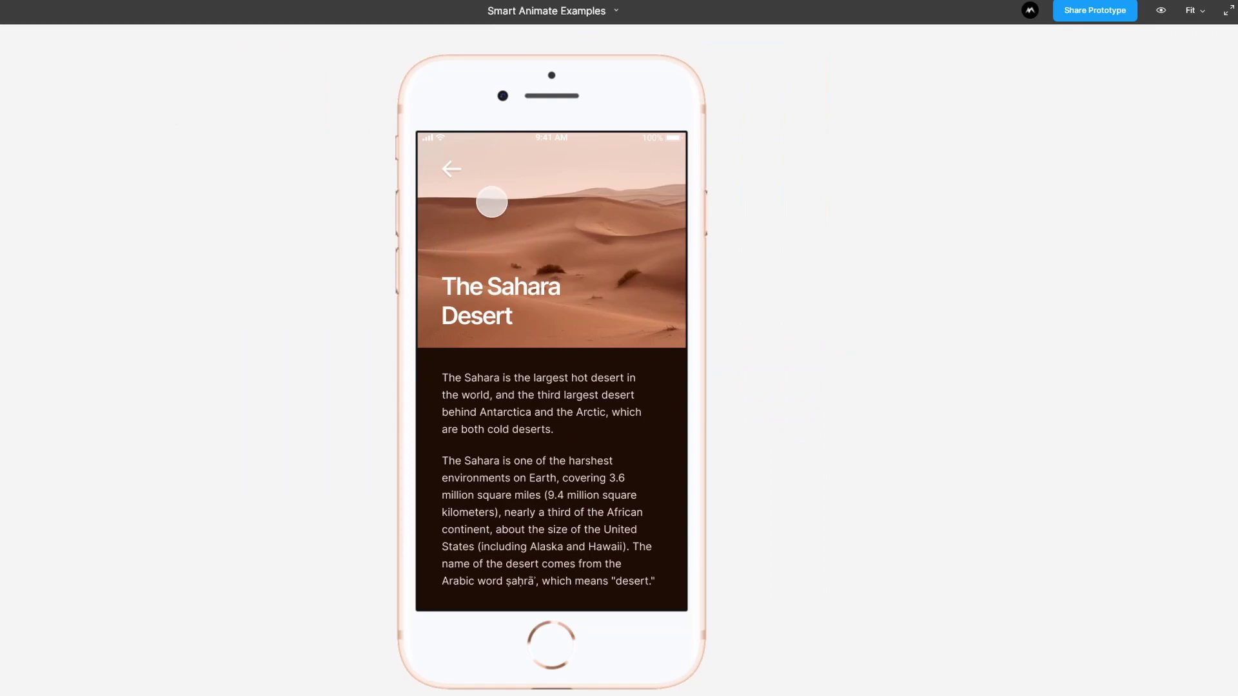
pyautogui.click(453, 173)
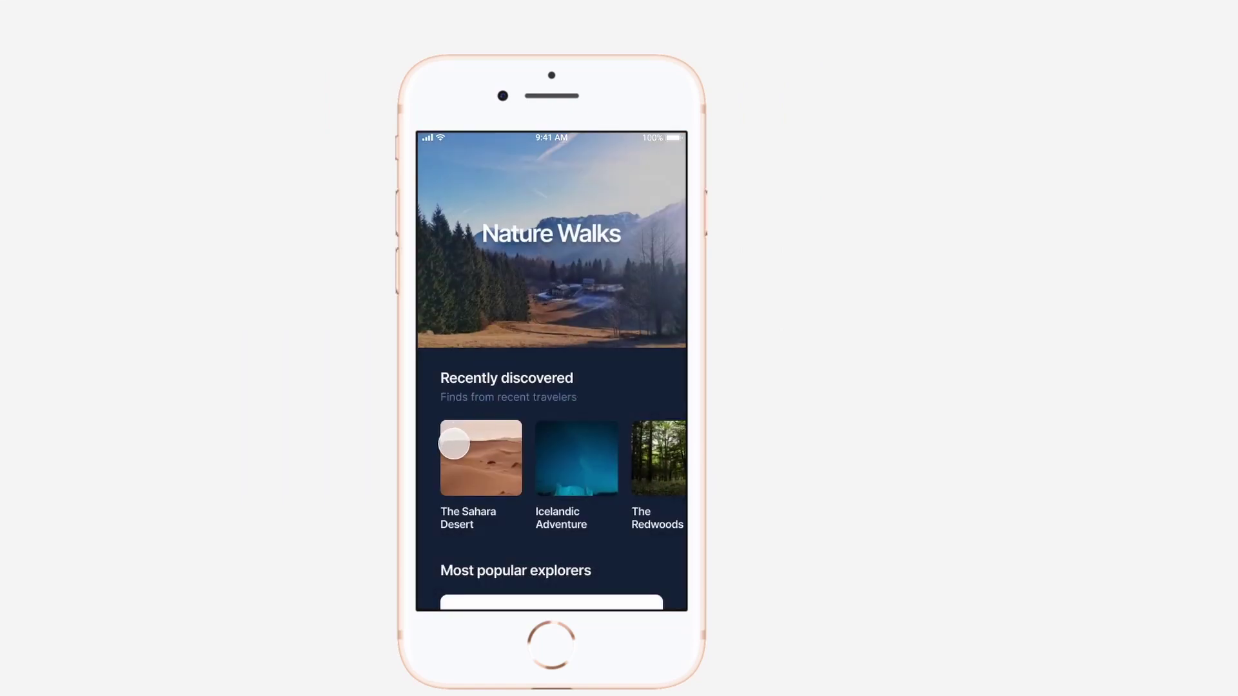
pyautogui.click(455, 449)
# Step: Replay the home-to-Sahara Desert detail transition in the preview several times
pyautogui.click(453, 171)
pyautogui.click(466, 459)
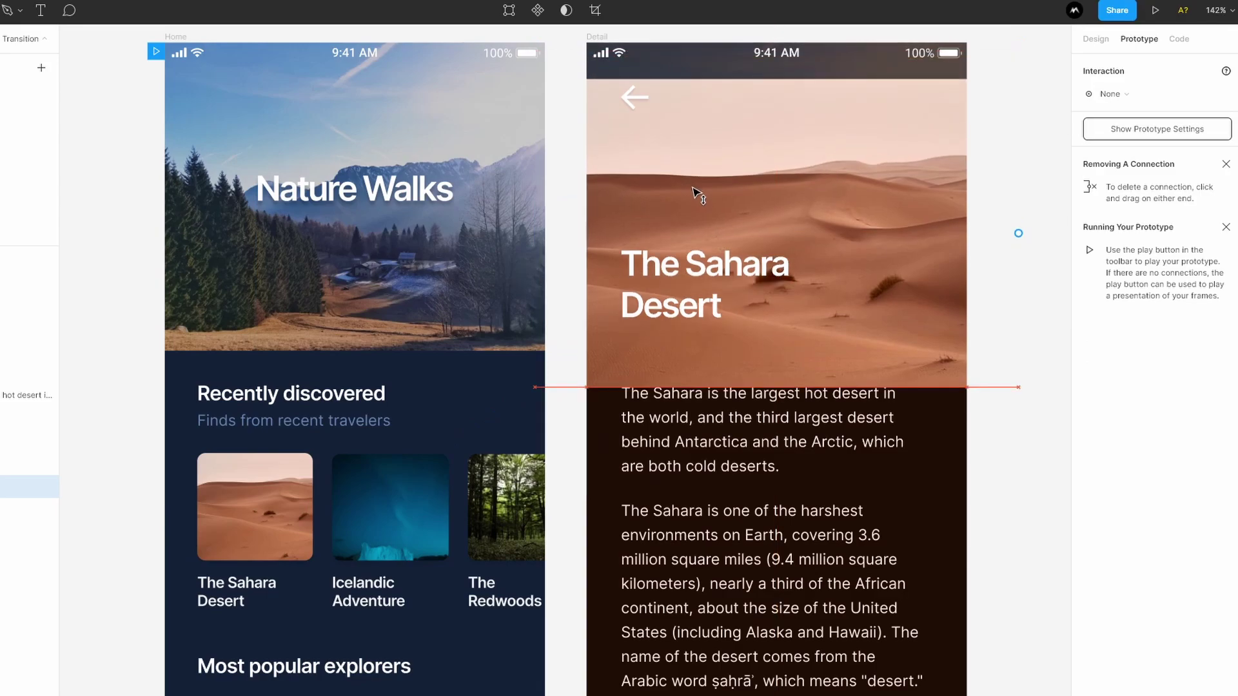
pyautogui.click(696, 192)
pyautogui.click(1154, 10)
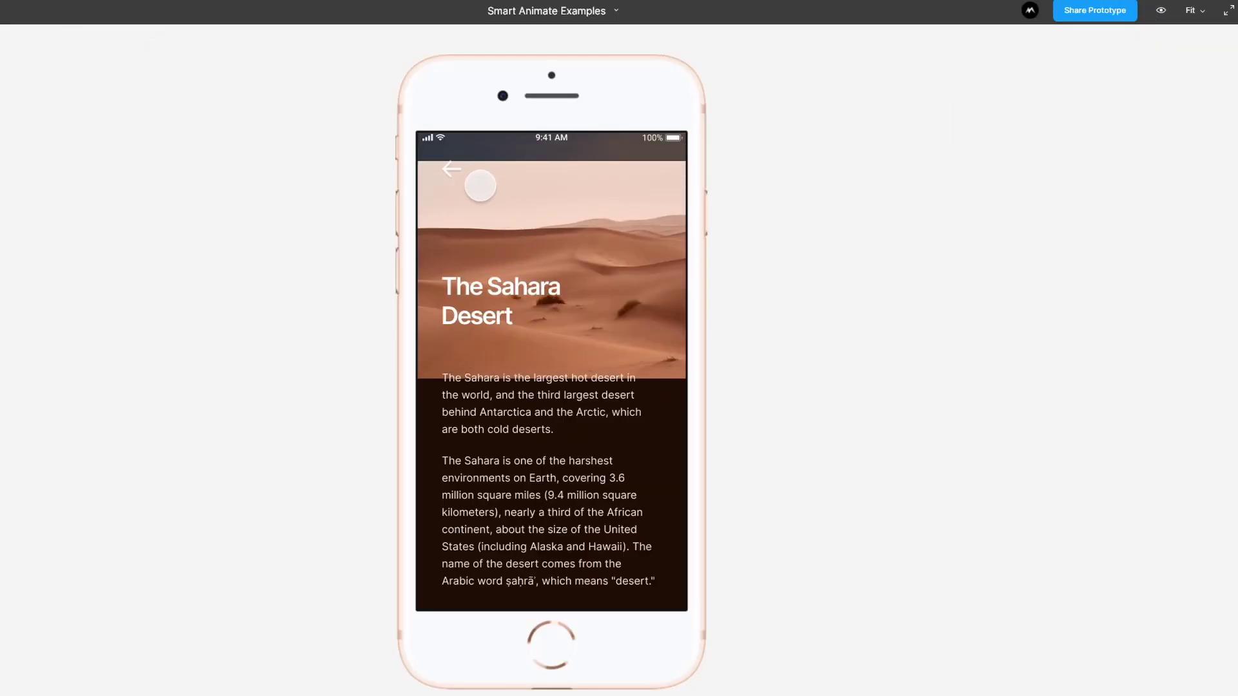
pyautogui.click(475, 184)
pyautogui.click(470, 462)
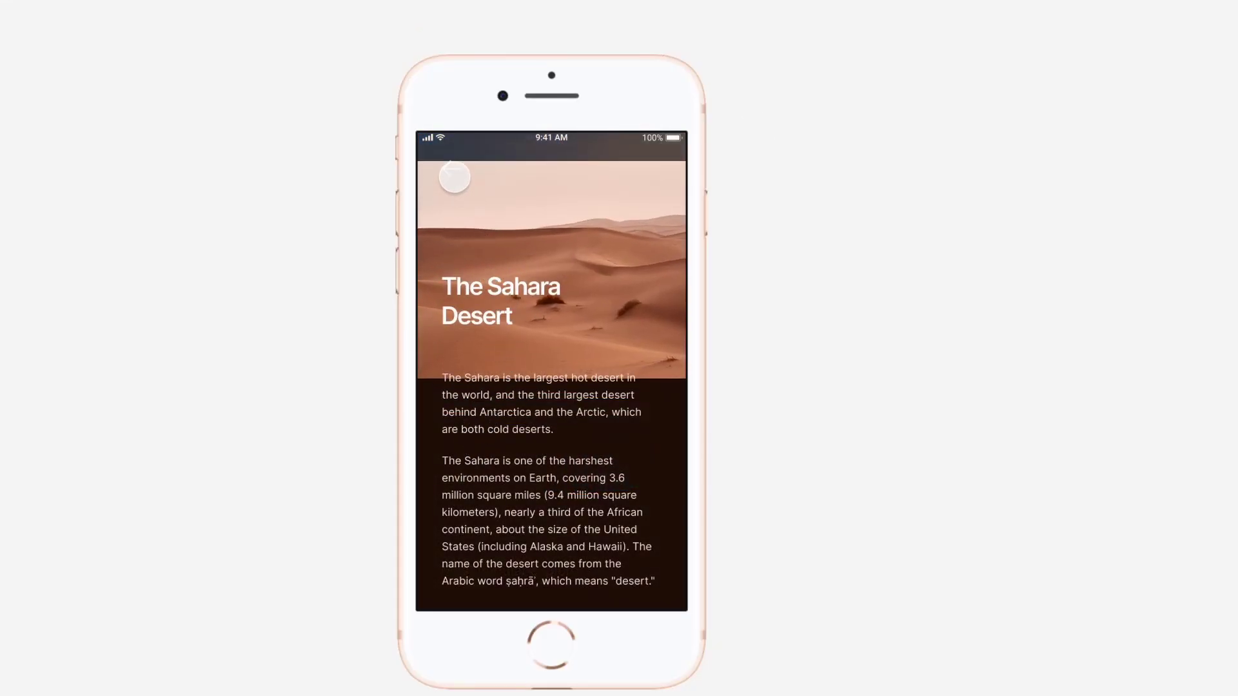
pyautogui.click(454, 176)
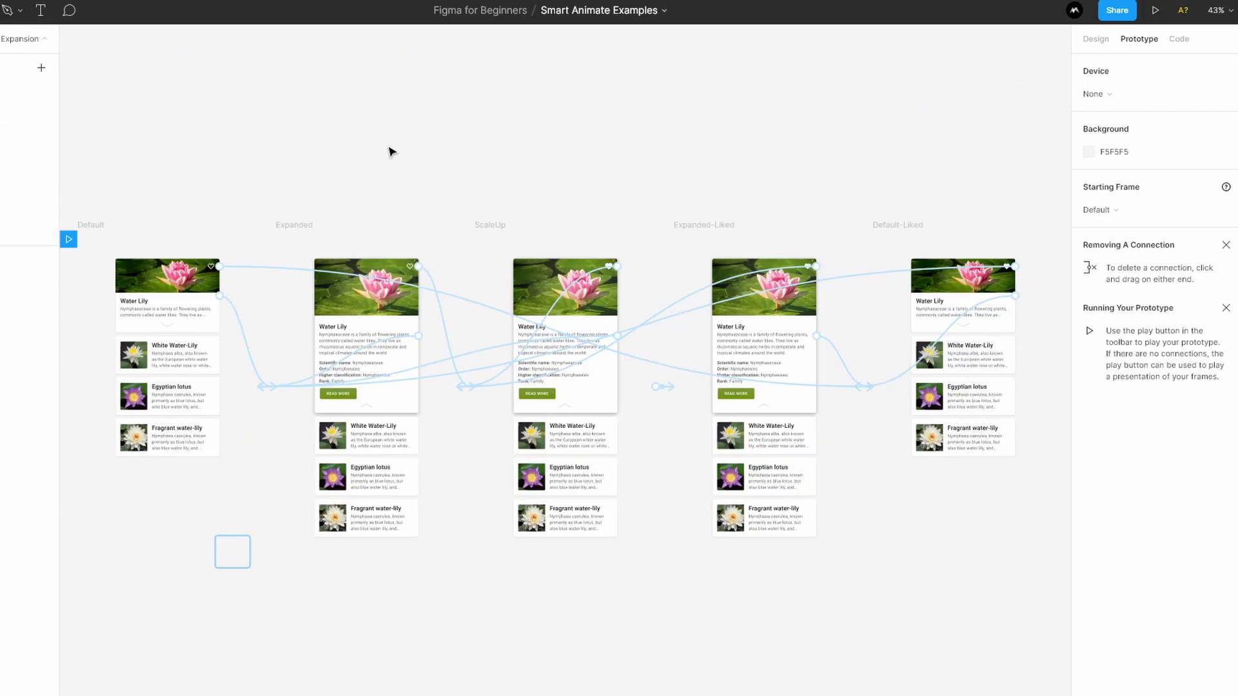
pyautogui.moveTo(329, 178); pyautogui.dragTo(585, 143)
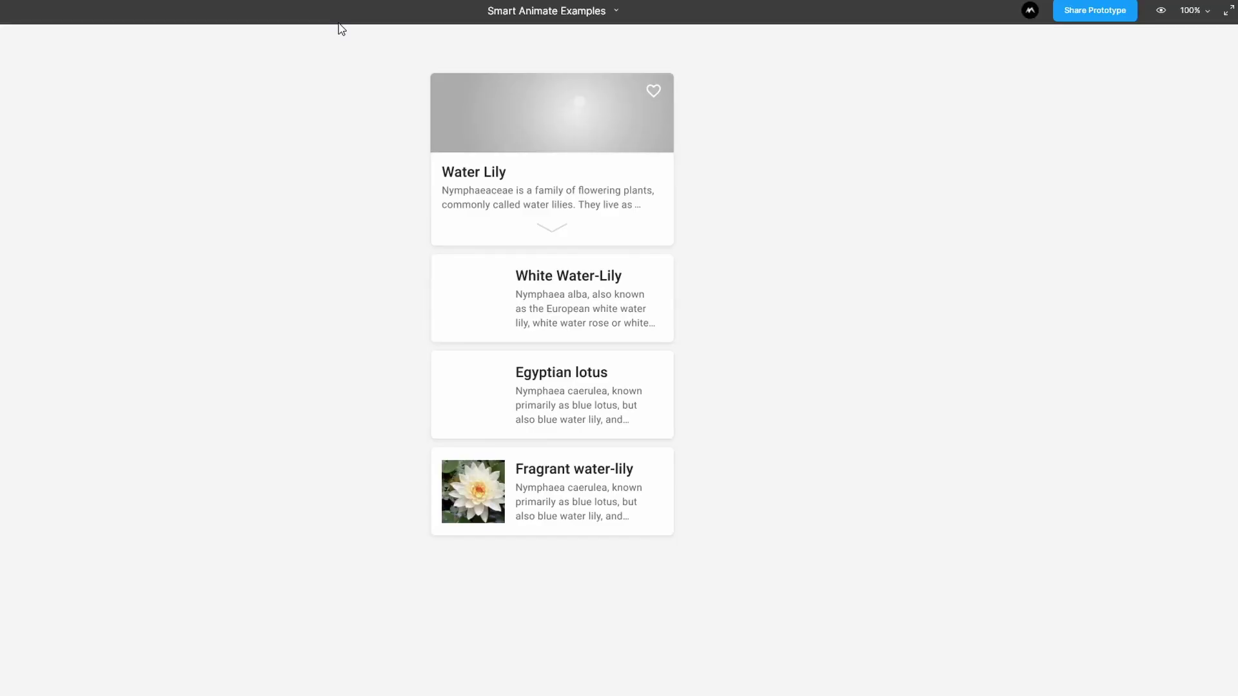
pyautogui.click(641, 172)
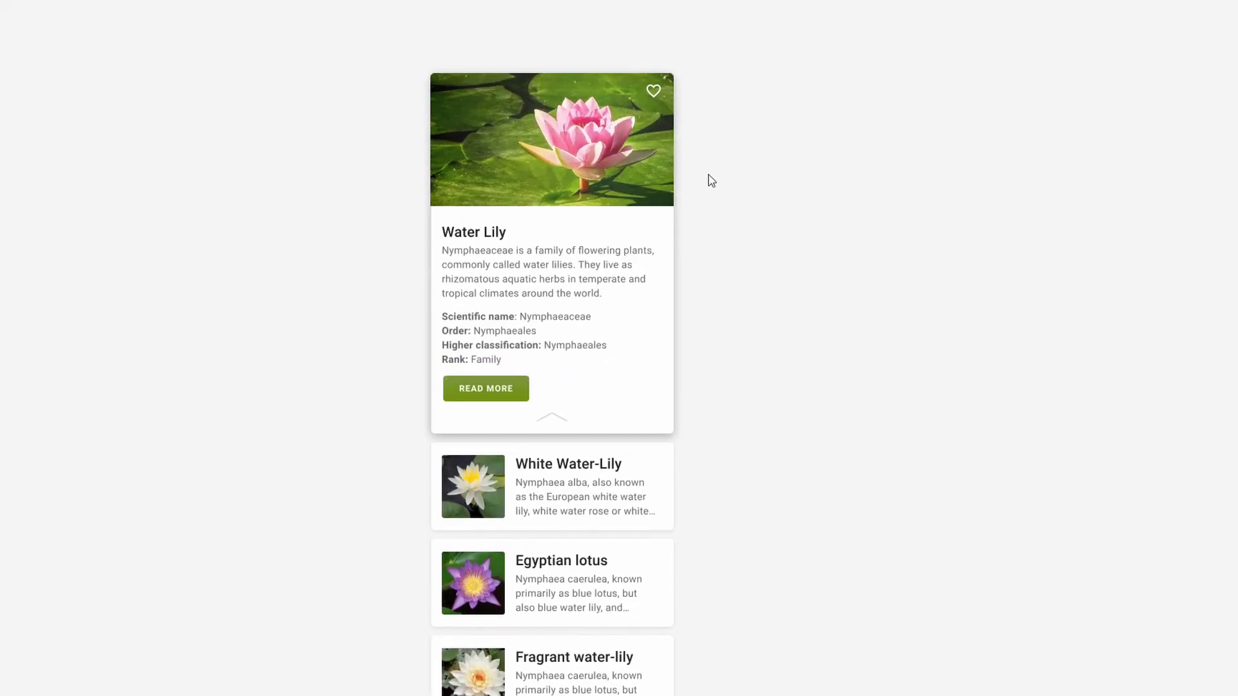
pyautogui.click(578, 258)
pyautogui.click(558, 235)
pyautogui.click(514, 336)
pyautogui.click(544, 218)
pyautogui.click(553, 296)
pyautogui.click(585, 221)
pyautogui.click(654, 92)
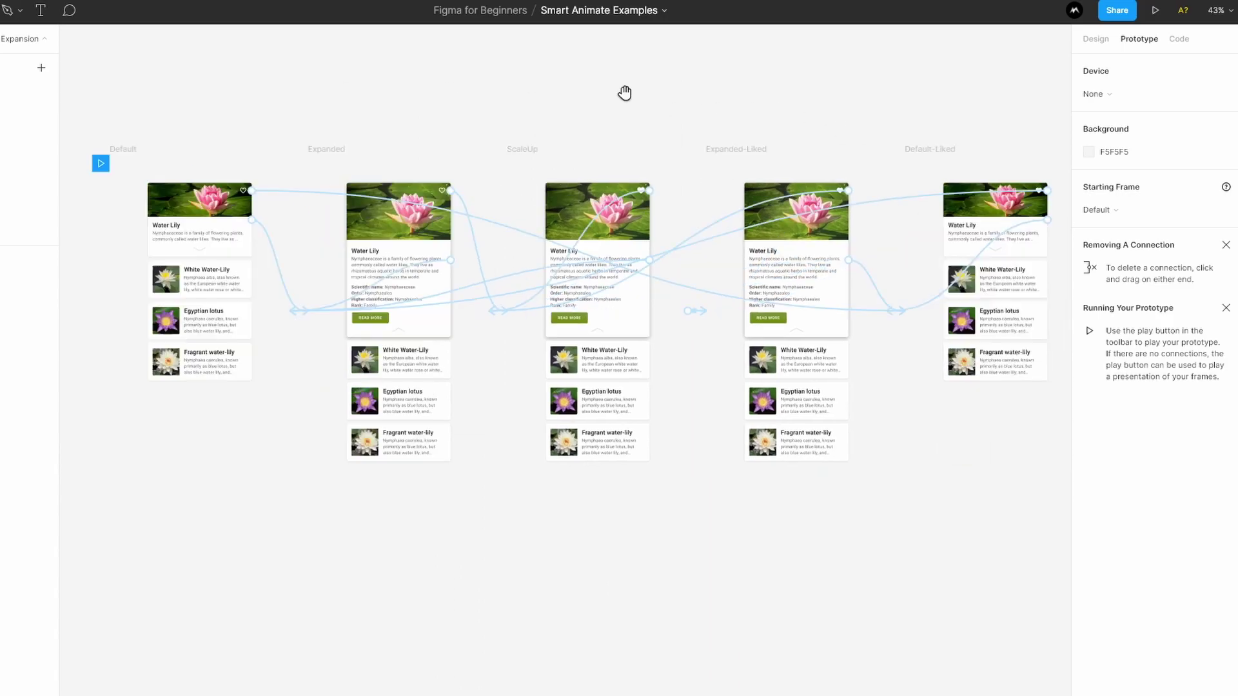
# Step: Zoom and pan across the Water Lily card frames until all five are in view
pyautogui.hscroll(5, 547, 87)
pyautogui.click(555, 174)
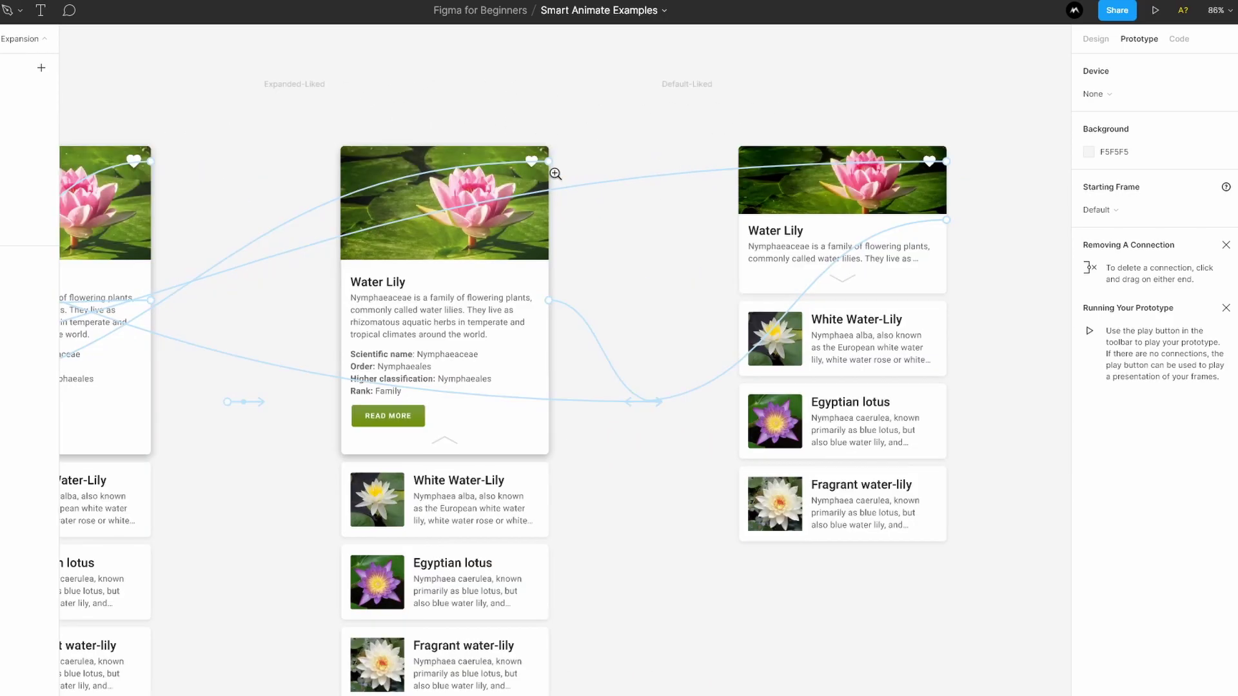
pyautogui.click(555, 174)
pyautogui.moveTo(555, 177); pyautogui.dragTo(824, 237)
pyautogui.keyDown('alt'); pyautogui.click(748, 205); pyautogui.keyUp('alt')
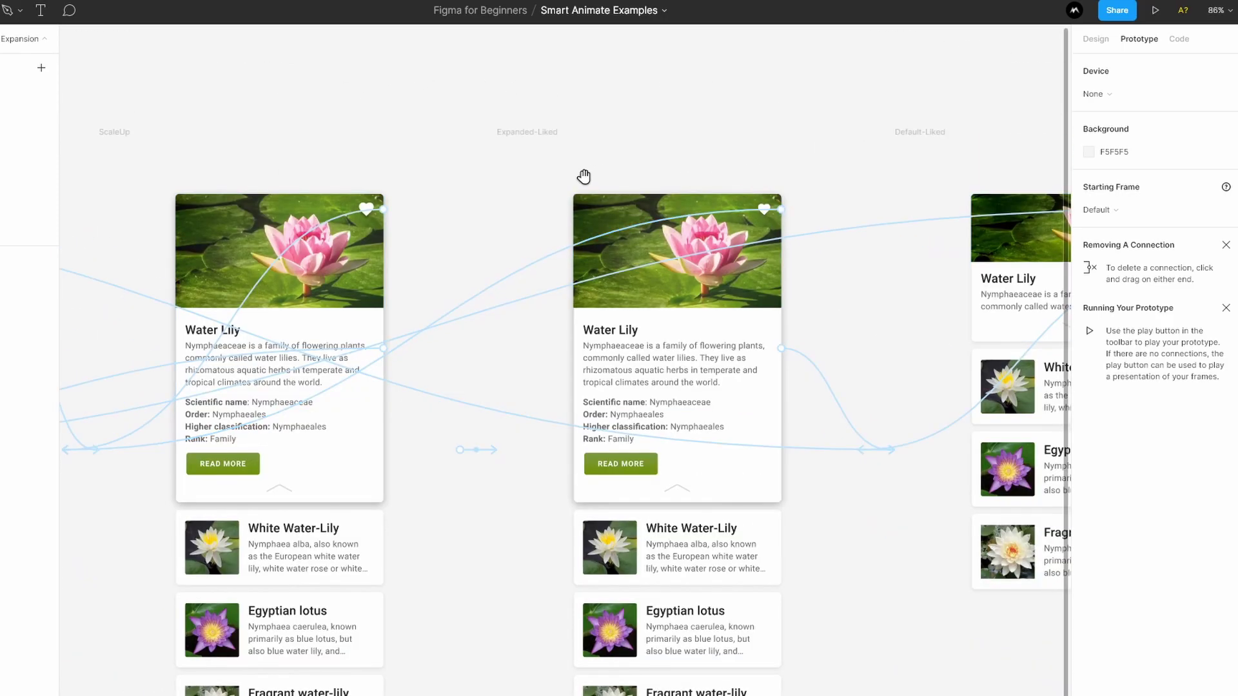
pyautogui.moveTo(578, 178); pyautogui.dragTo(490, 190)
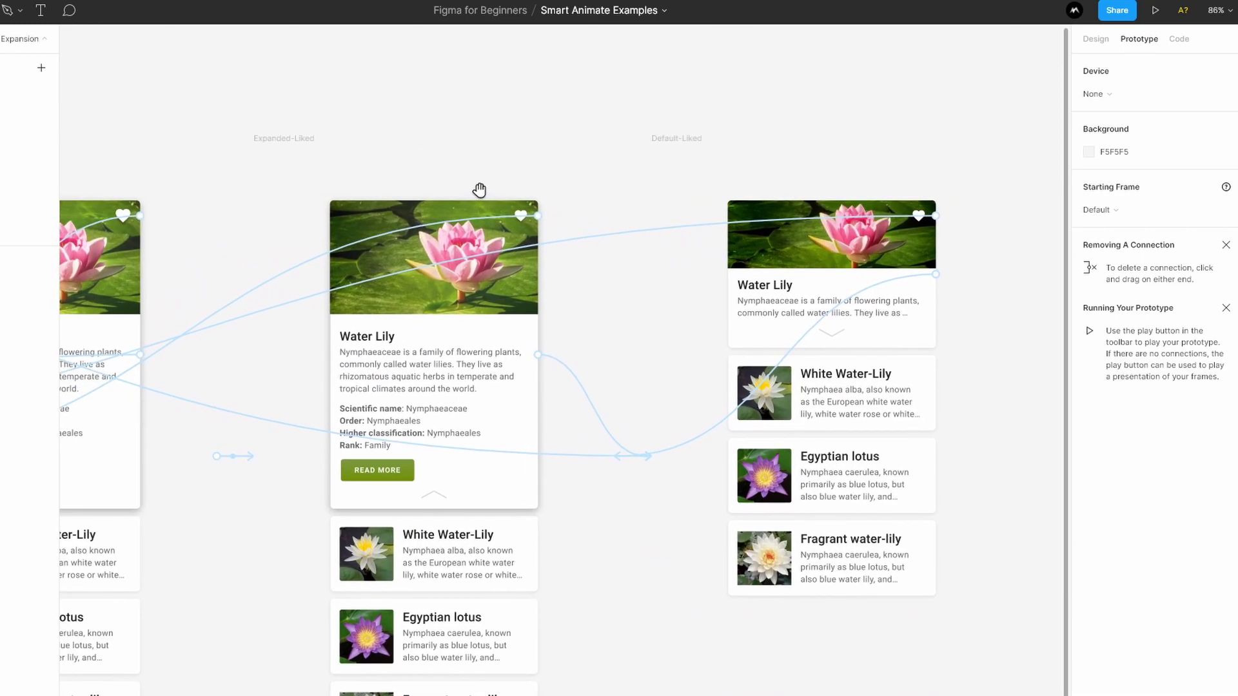
pyautogui.moveTo(350, 179); pyautogui.dragTo(585, 206)
pyautogui.hscroll(-8, 584, 205)
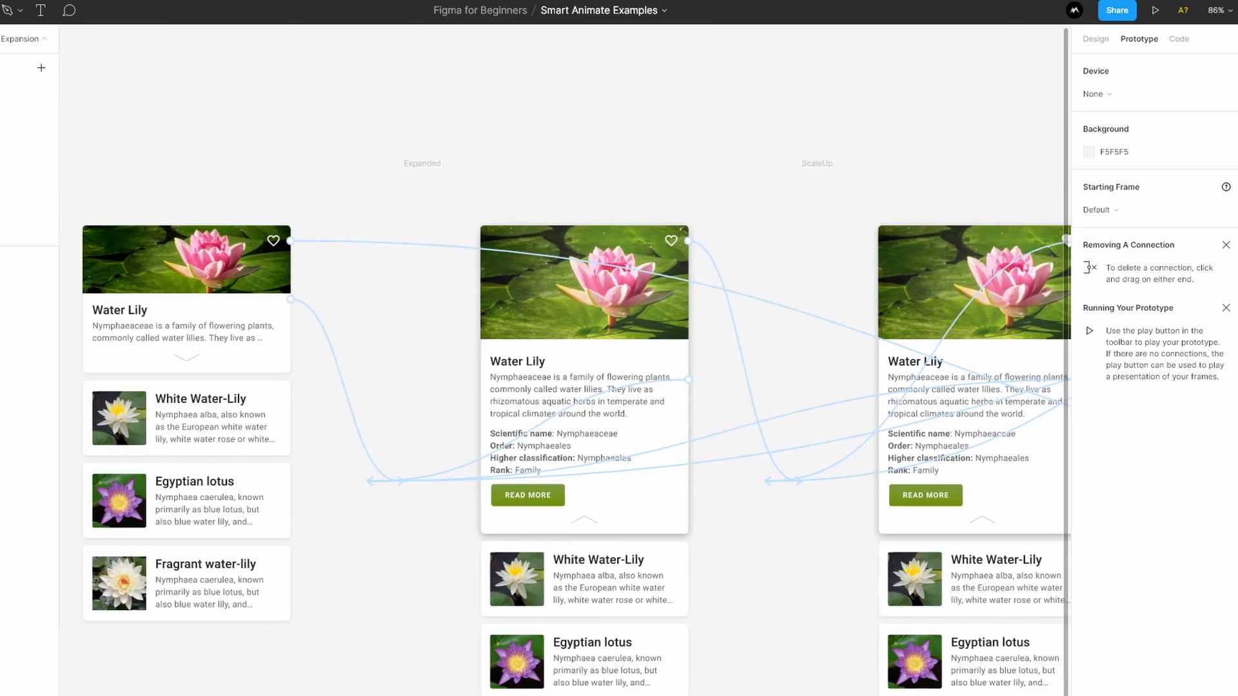
pyautogui.scroll(5, 677, 235)
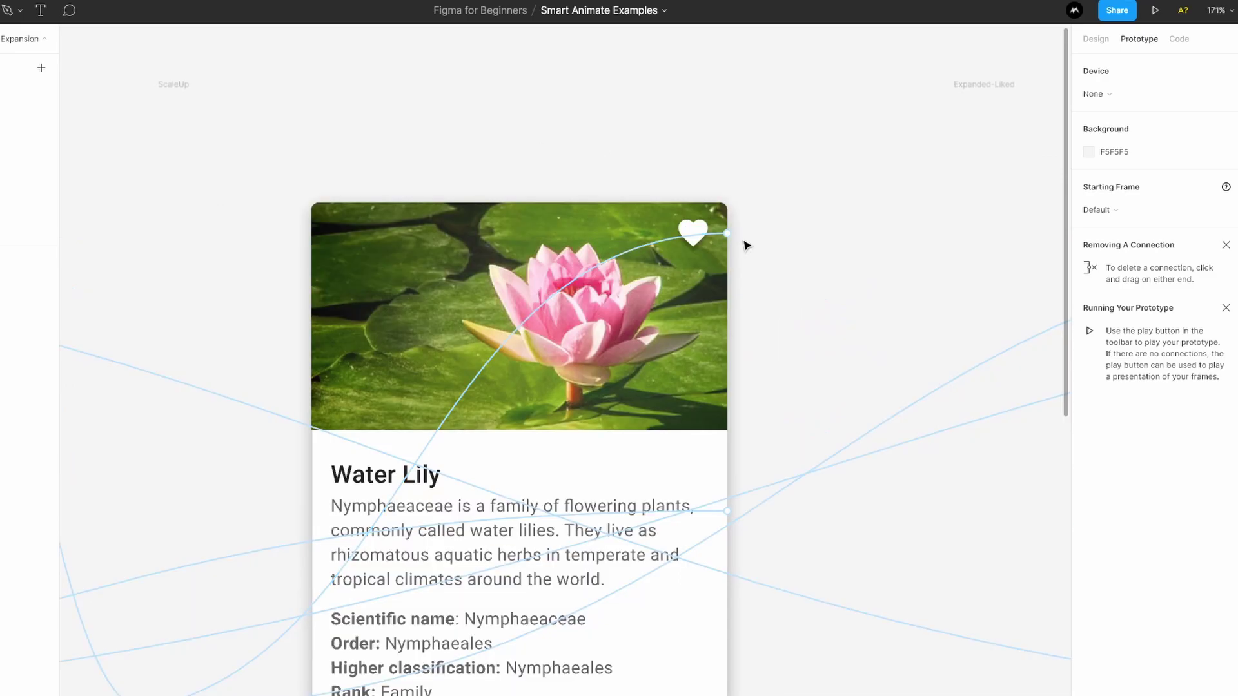
pyautogui.hscroll(-4, 265, 183)
pyautogui.hscroll(6, 625, 233)
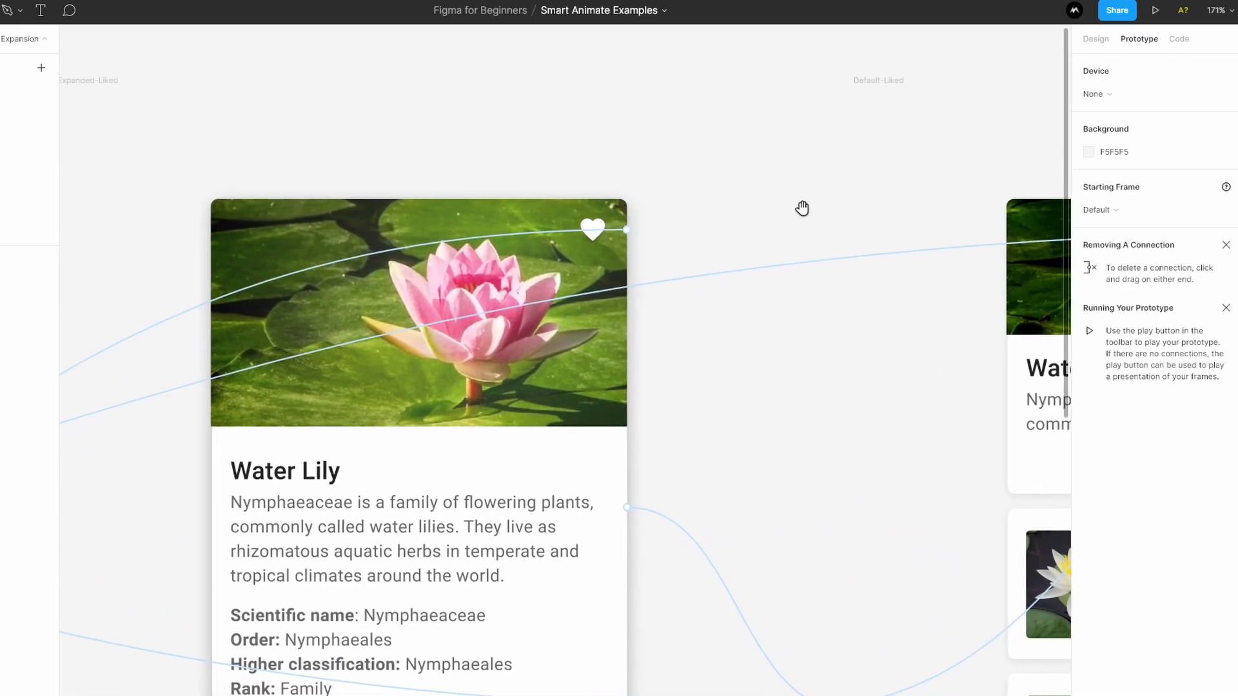
pyautogui.hscroll(8, 795, 207)
pyautogui.keyDown('alt'); pyautogui.click(834, 233); pyautogui.keyUp('alt')
pyautogui.keyDown('alt'); pyautogui.click(834, 234); pyautogui.keyUp('alt')
pyautogui.hscroll(-5, 649, 205)
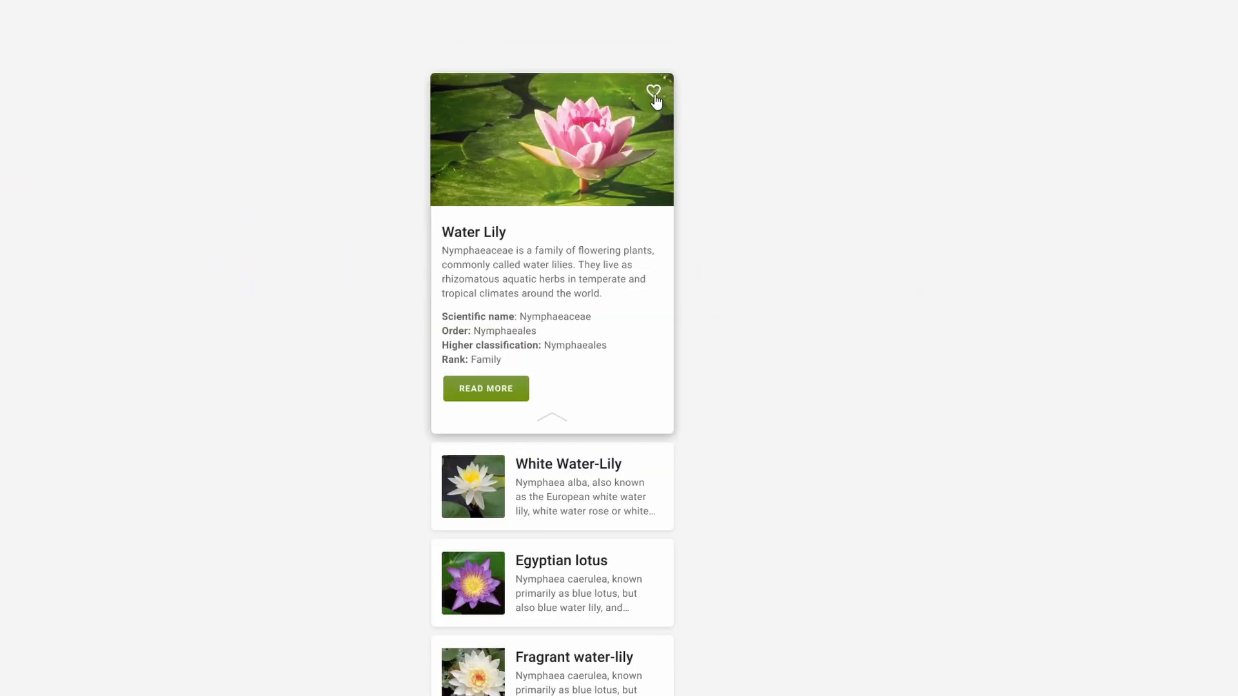
# Step: Like, unlike, then like the Water Lily card again in the prototype
pyautogui.click(654, 94)
pyautogui.click(653, 94)
pyautogui.click(654, 97)
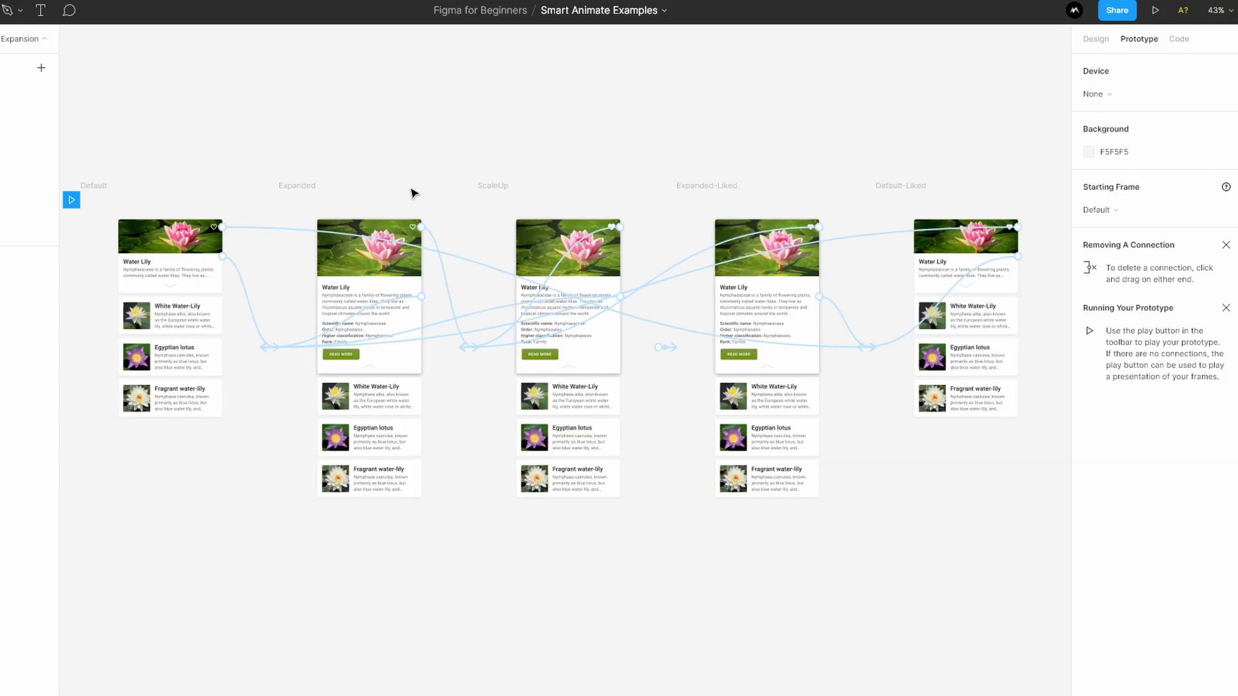
pyautogui.moveTo(414, 186); pyautogui.dragTo(532, 143)
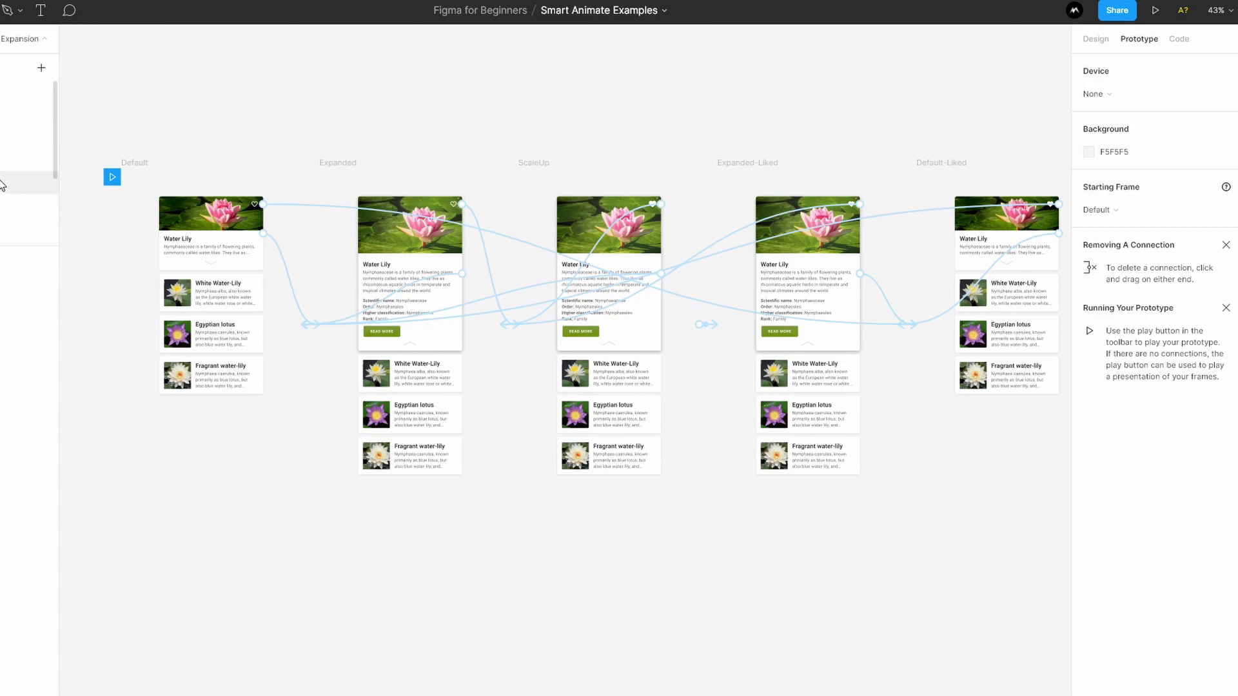
# Step: Switch to the 'to remove' page and bring all the iPhone Barks frames into view
pyautogui.click(26, 205)
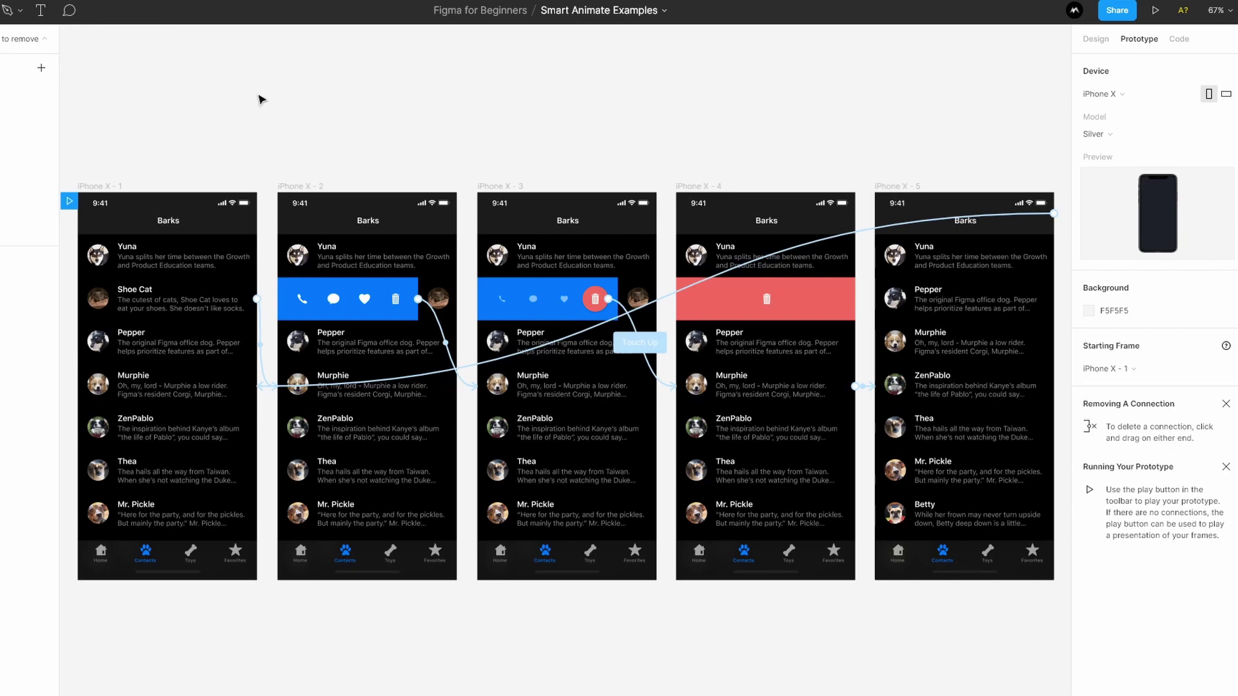
pyautogui.moveTo(263, 114); pyautogui.dragTo(423, 102)
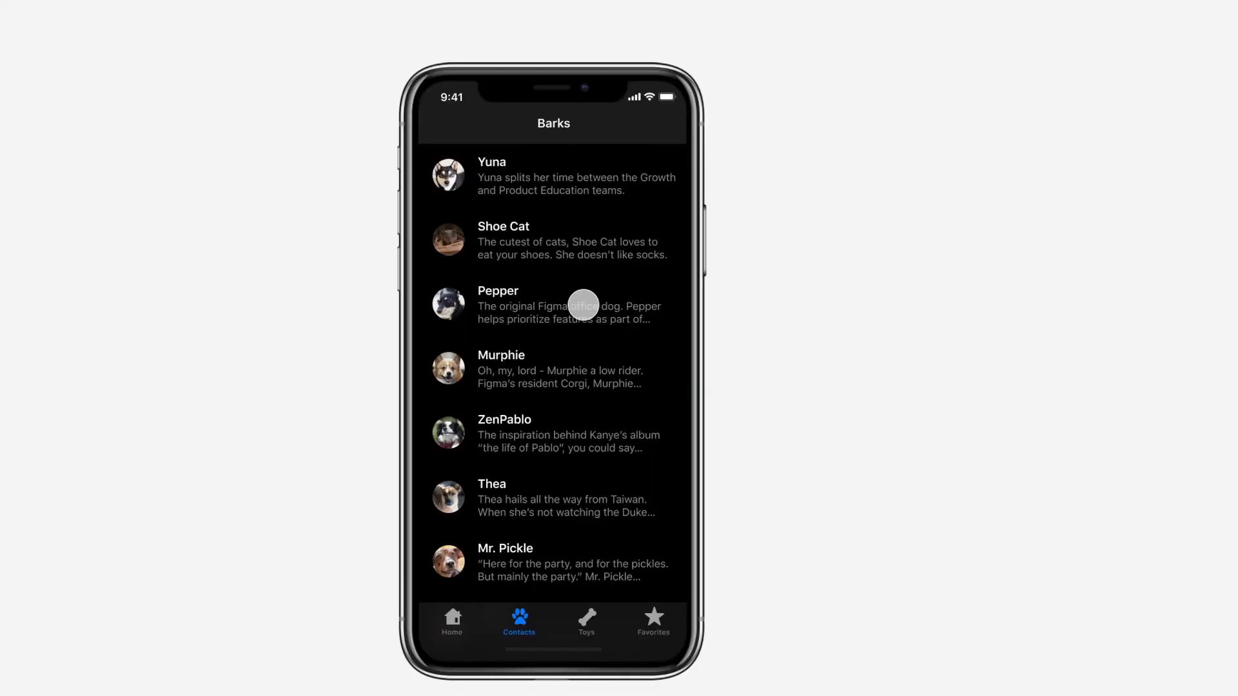
# Step: Swipe the Shoe Cat row open in the prototype and delete it with the trash icon
pyautogui.click(625, 448)
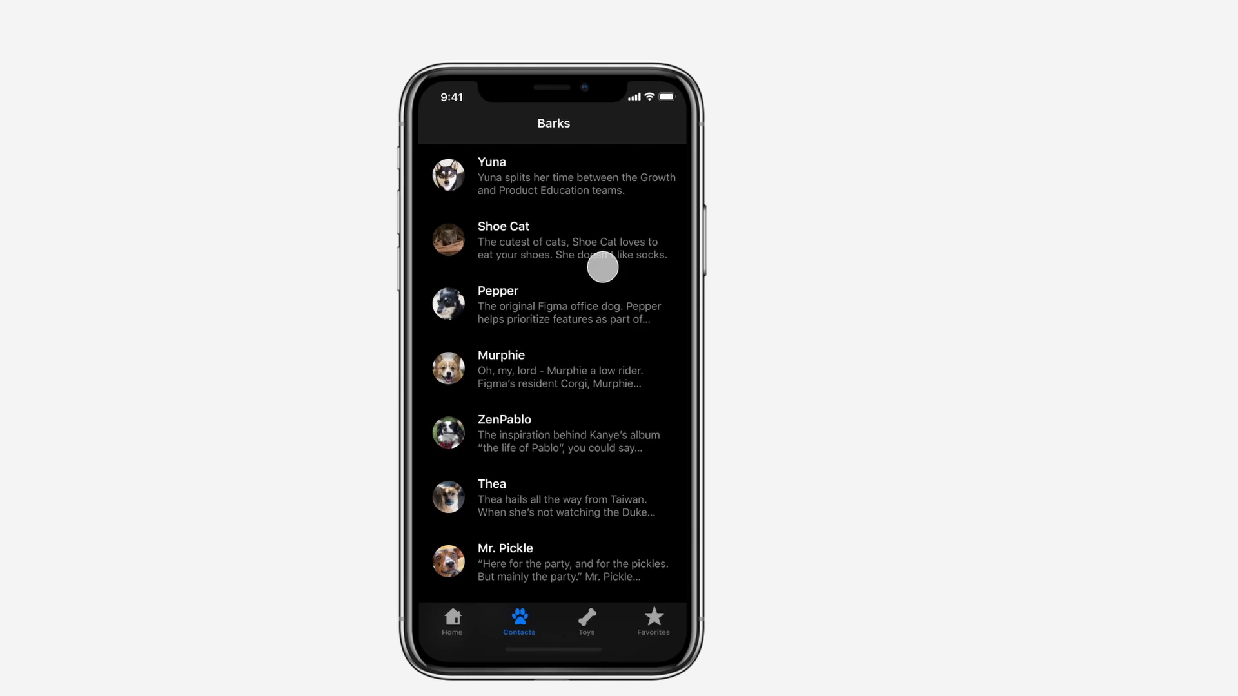
pyautogui.click(511, 244)
pyautogui.click(458, 255)
pyautogui.click(451, 250)
pyautogui.moveTo(451, 249); pyautogui.dragTo(592, 243)
pyautogui.moveTo(507, 254); pyautogui.dragTo(630, 257)
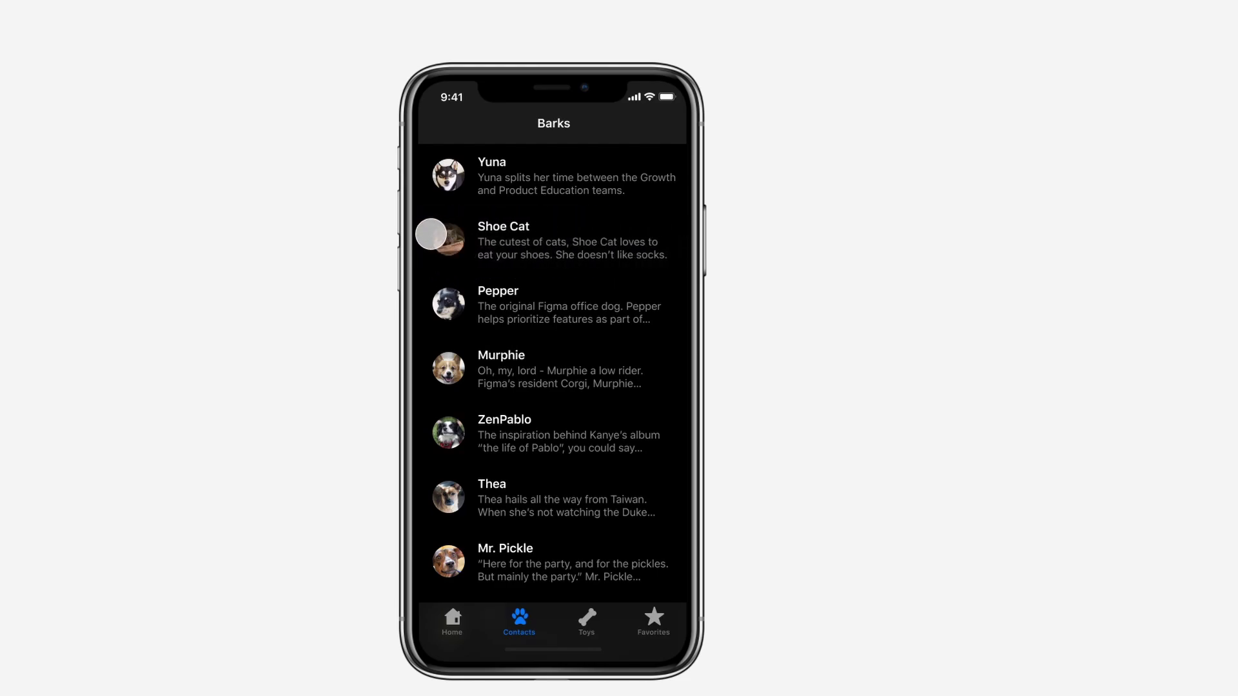
pyautogui.moveTo(431, 245); pyautogui.dragTo(632, 229)
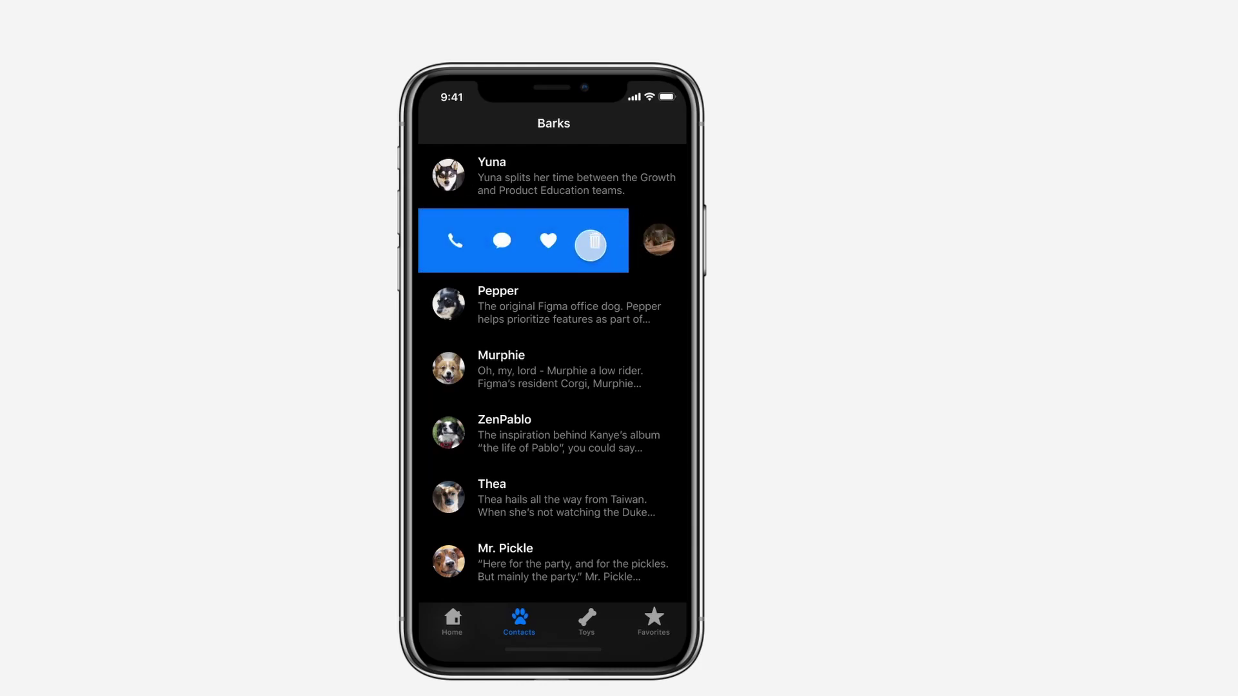
pyautogui.click(590, 240)
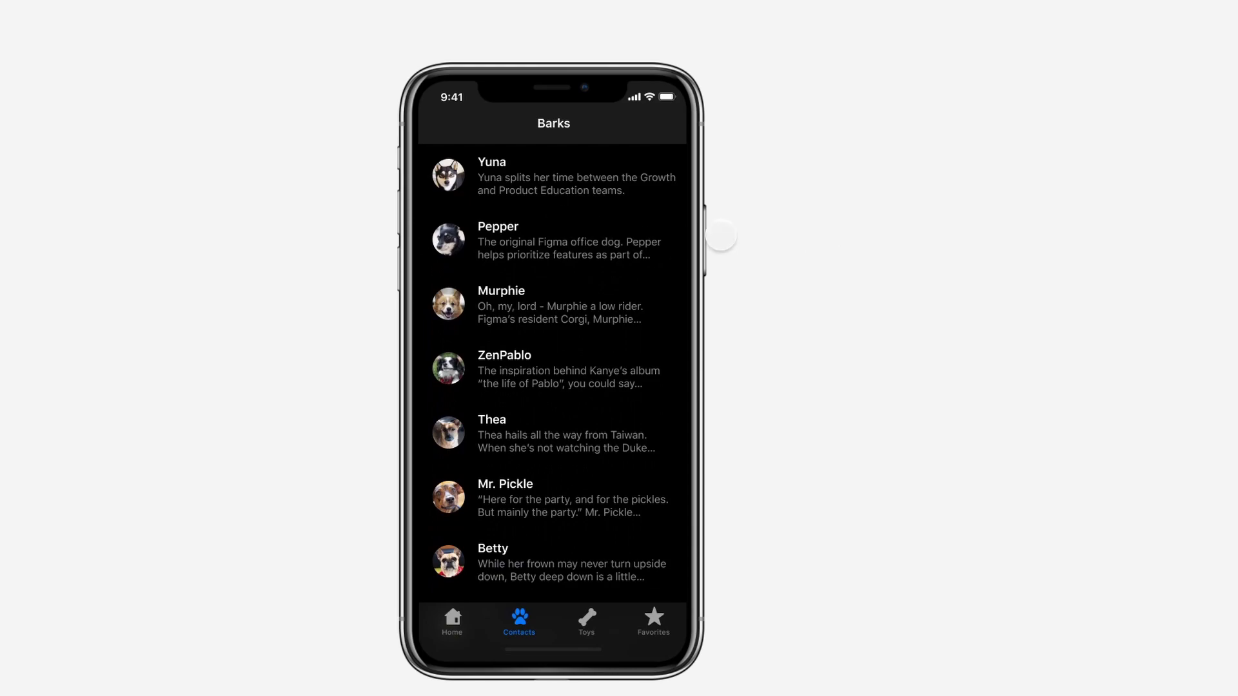
# Step: Back in the editor, view iPhone X - 4's After Delay 150ms Smart Animate link to iPhone X - 5
pyautogui.click(23, 48)
pyautogui.moveTo(665, 119); pyautogui.dragTo(550, 127)
pyautogui.click(497, 180)
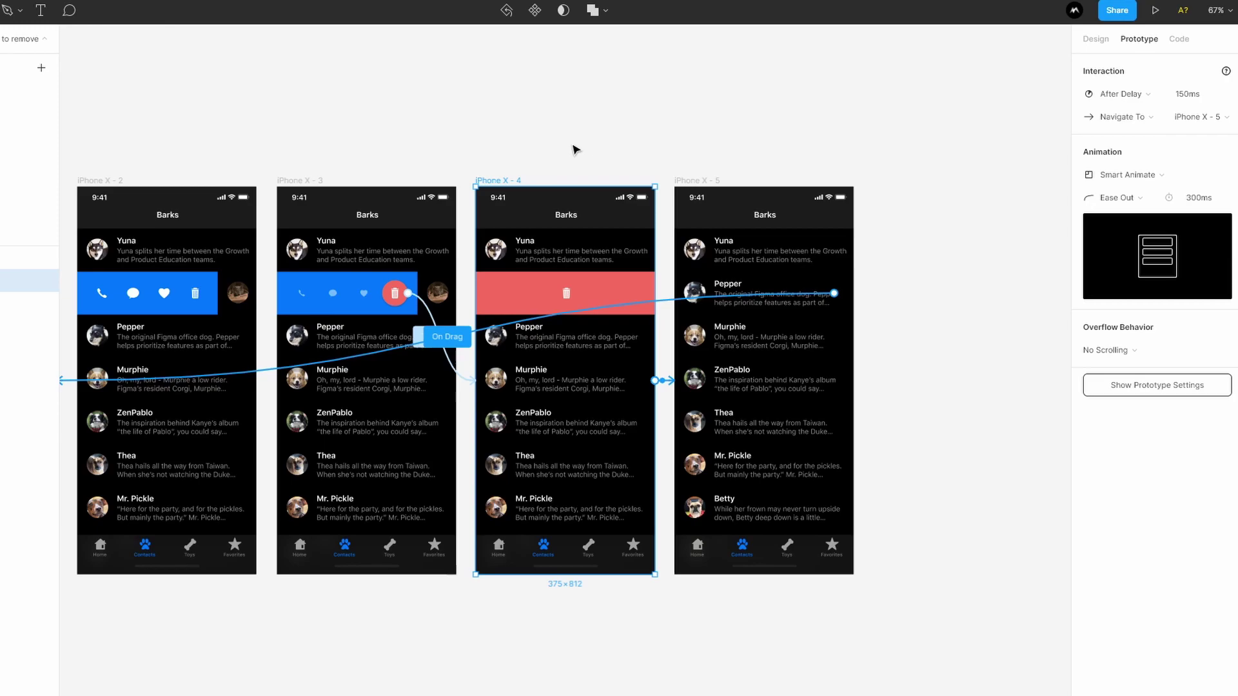
pyautogui.click(576, 149)
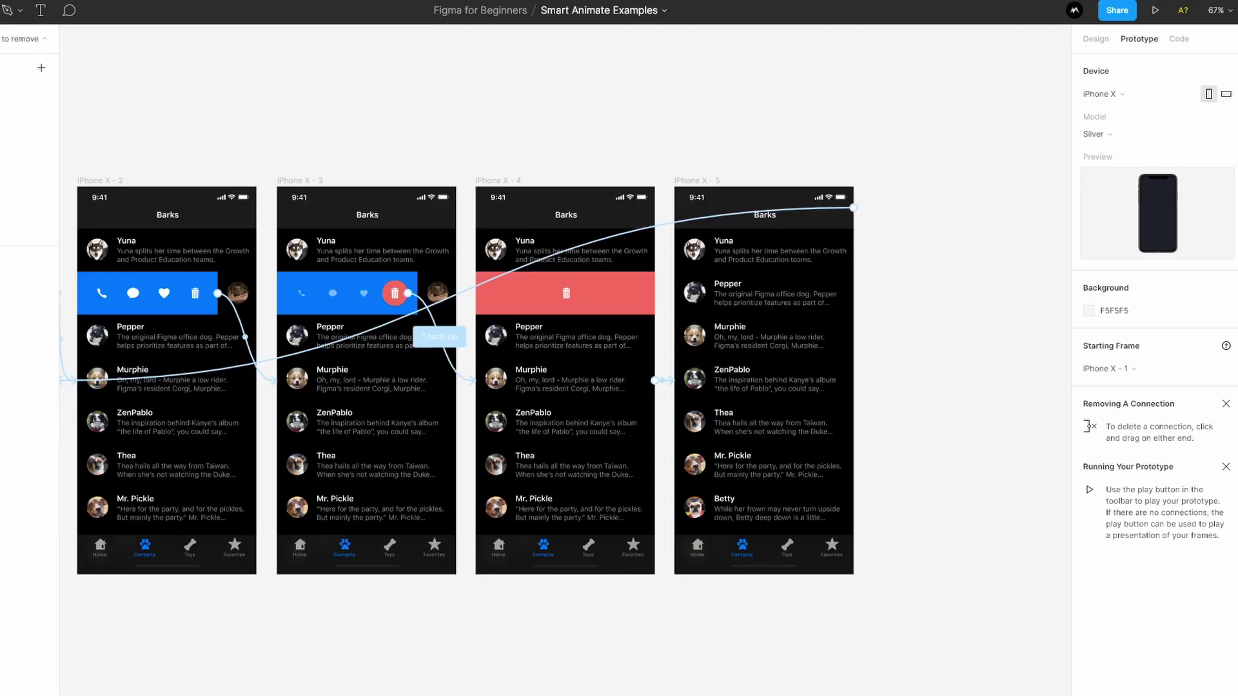
pyautogui.moveTo(319, 134); pyautogui.dragTo(521, 98)
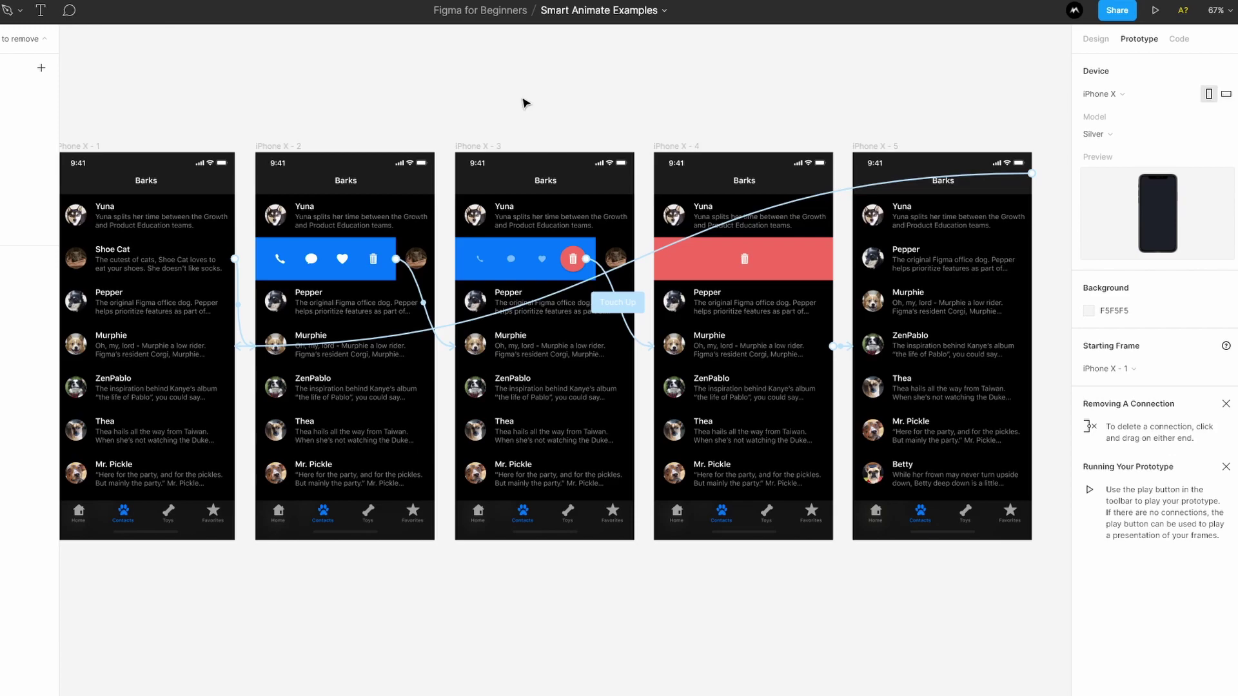
# Step: Present the Apple Watch prototype and swipe from the Running card to the activity bubbles
pyautogui.click(146, 174)
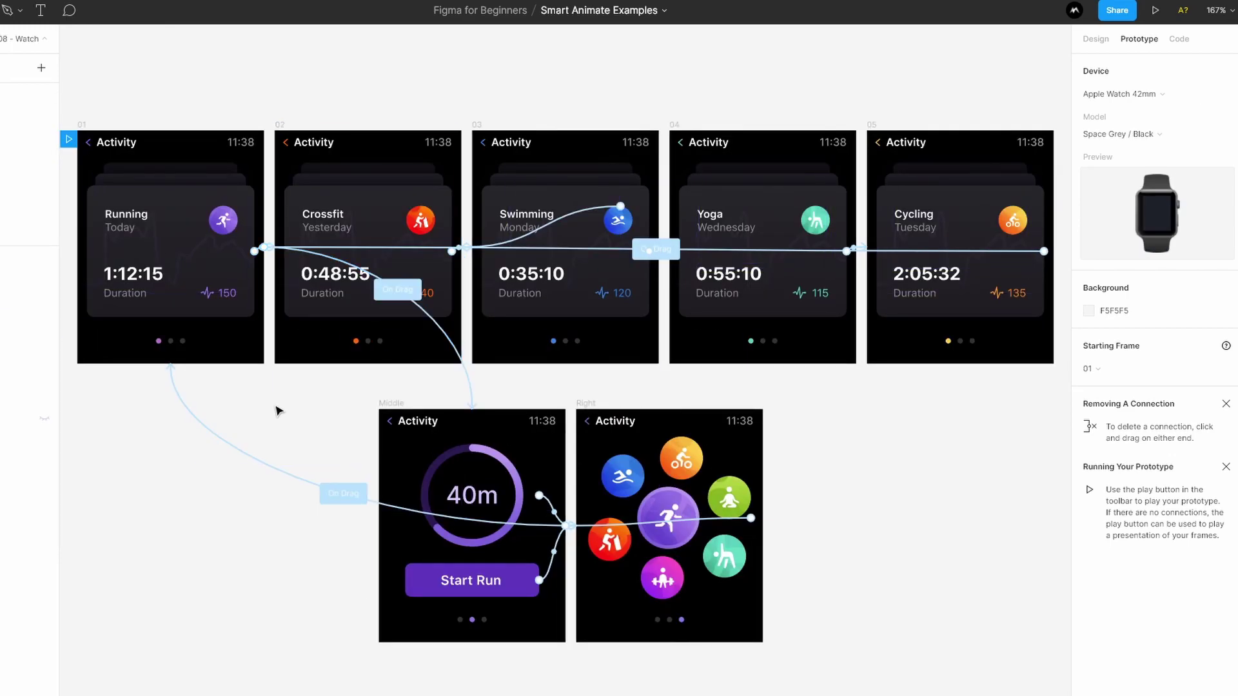
pyautogui.moveTo(260, 411); pyautogui.dragTo(314, 422)
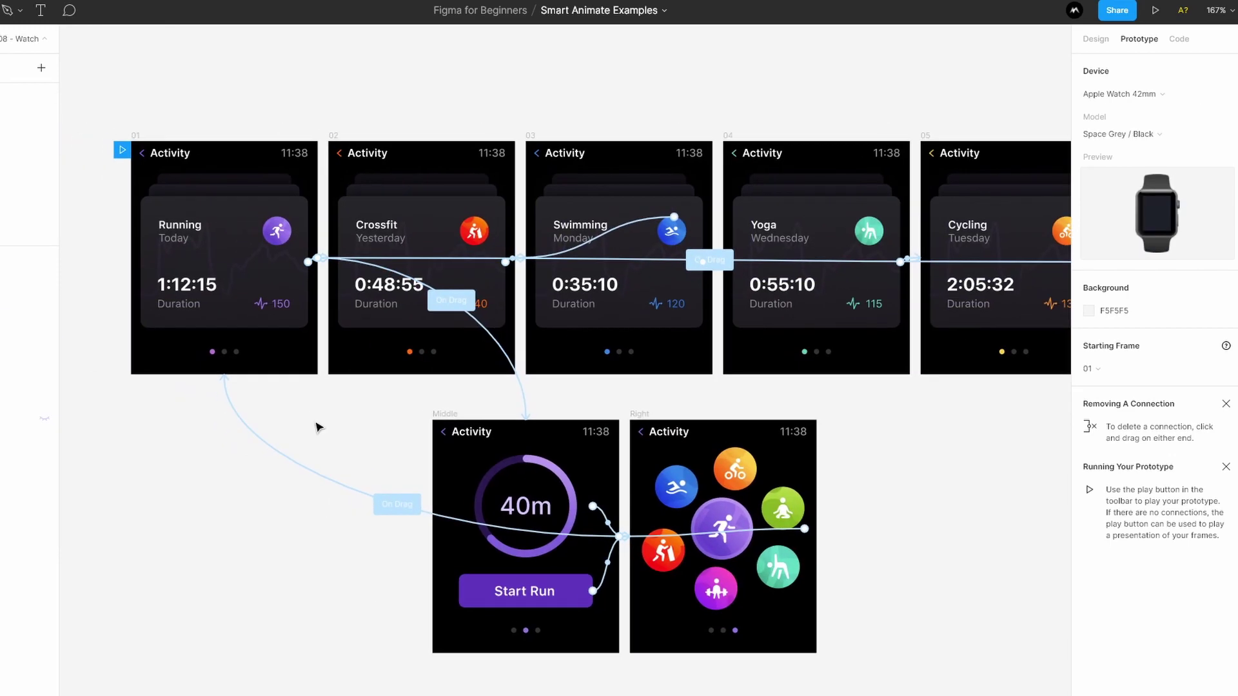
pyautogui.click(1155, 10)
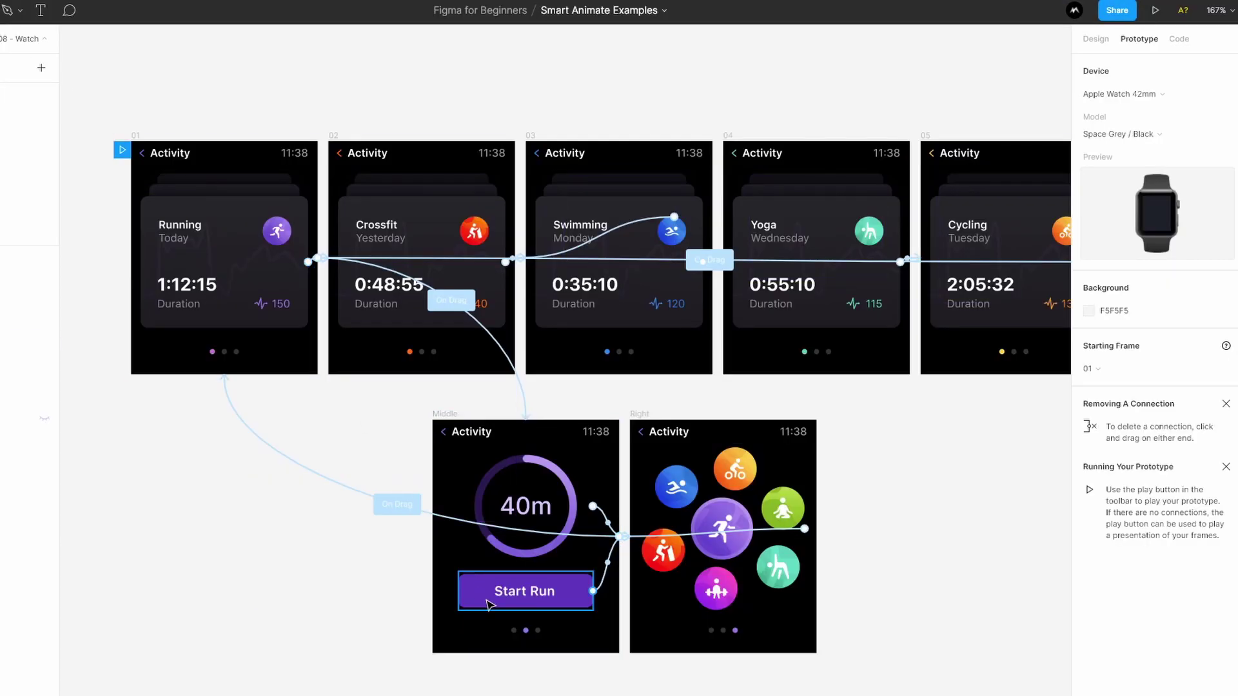
pyautogui.click(514, 634)
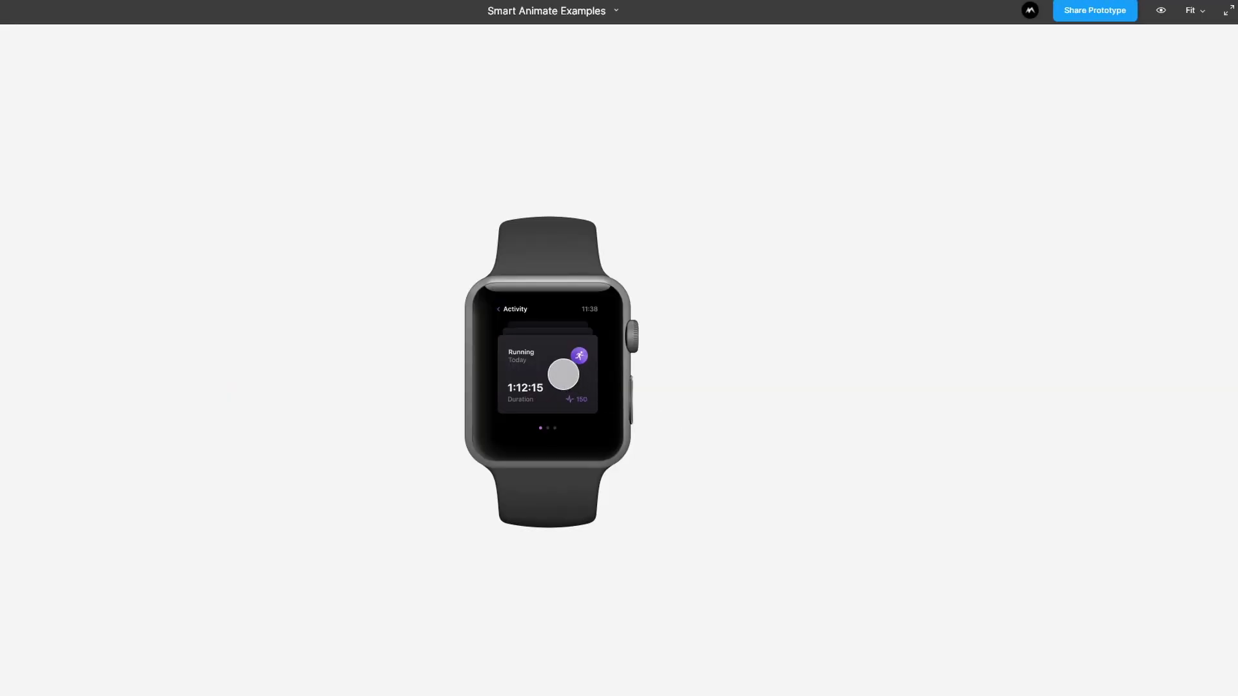
pyautogui.moveTo(563, 375); pyautogui.dragTo(476, 350)
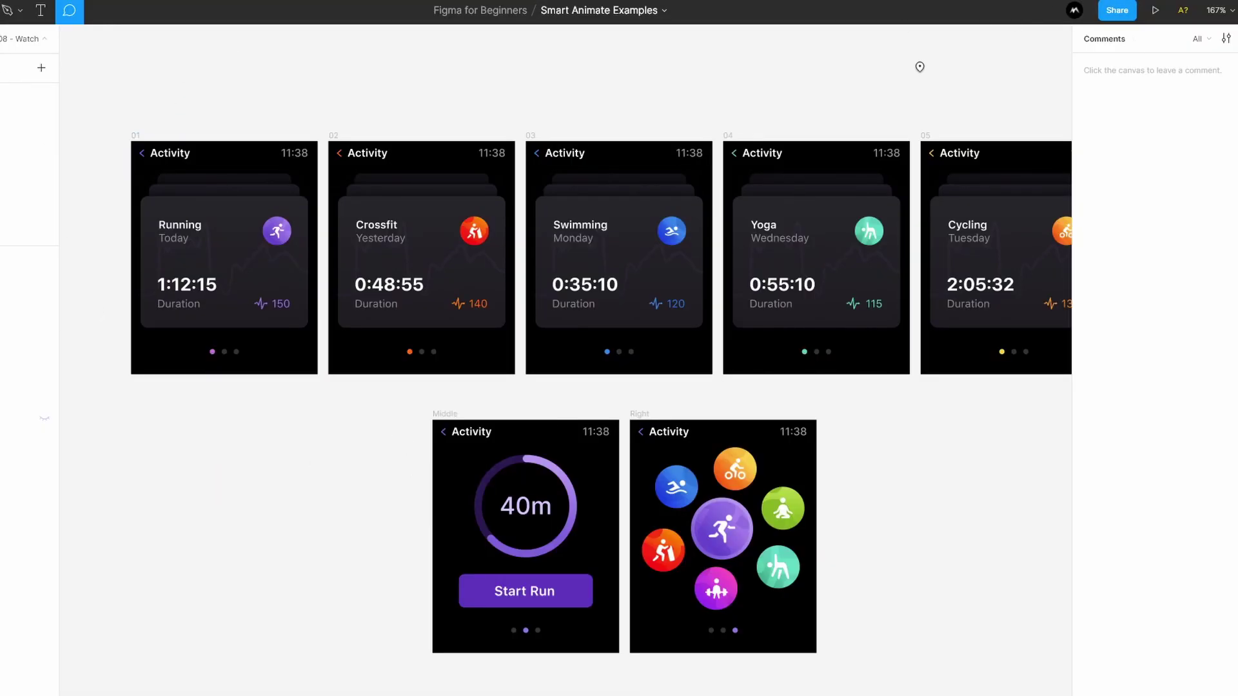
# Step: Go to the dropdown example page and nudge Frame 1 slightly up and left
pyautogui.click(29, 233)
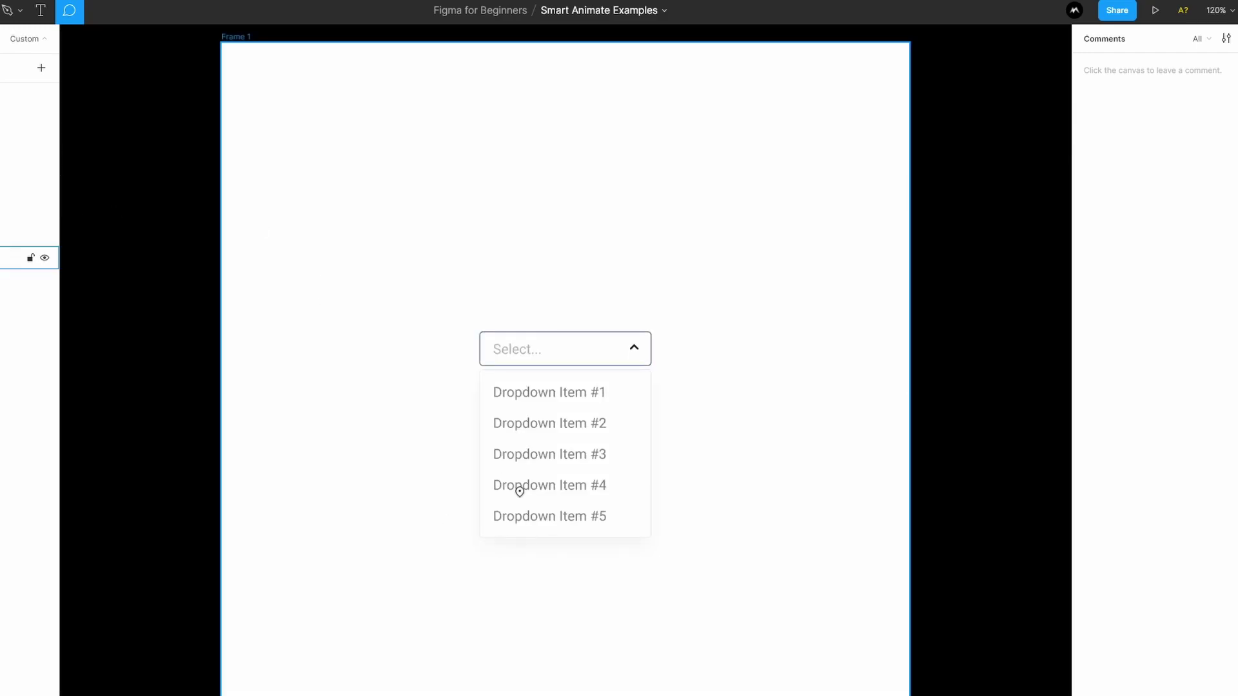
pyautogui.press('Escape')
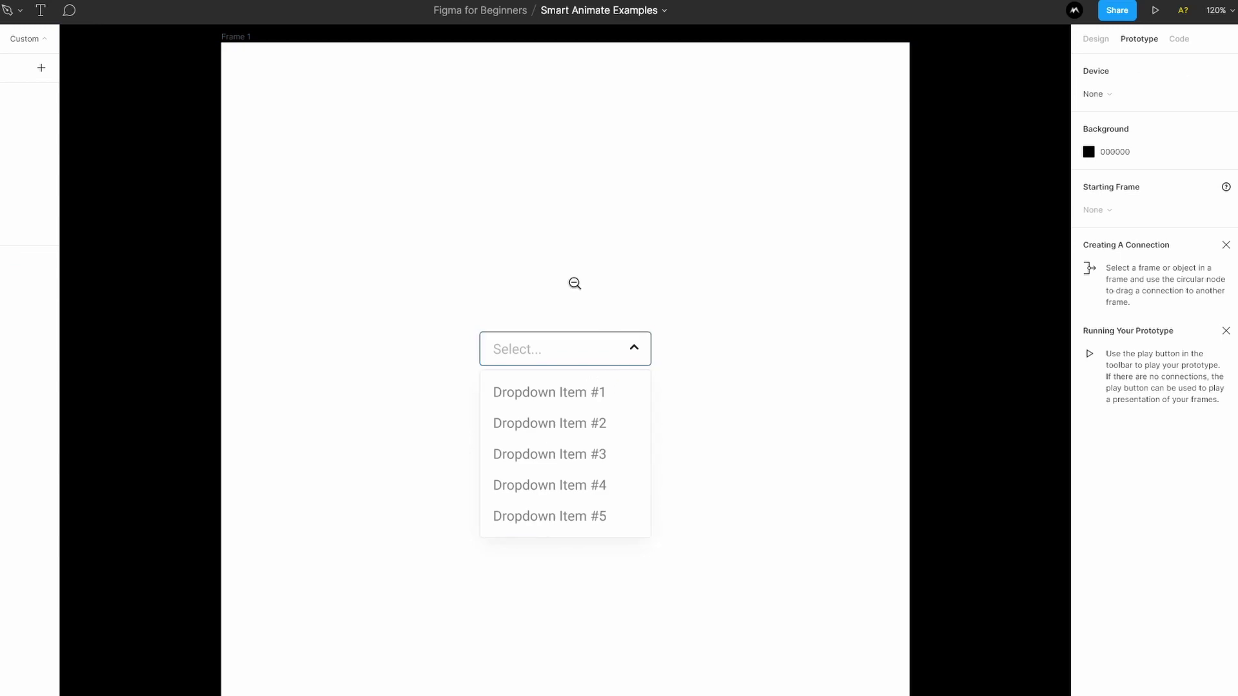
pyautogui.scroll(-5, 572, 281)
pyautogui.scroll(3, 572, 282)
pyautogui.scroll(5, 542, 285)
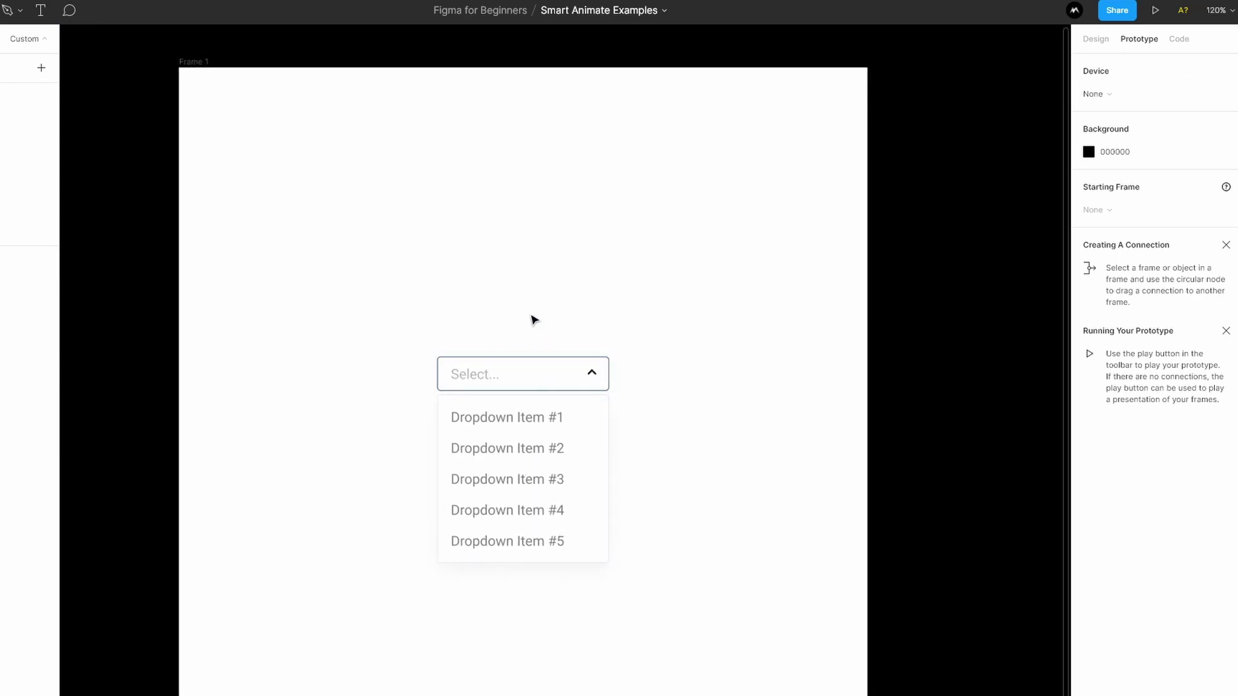
pyautogui.moveTo(450, 264); pyautogui.dragTo(443, 245)
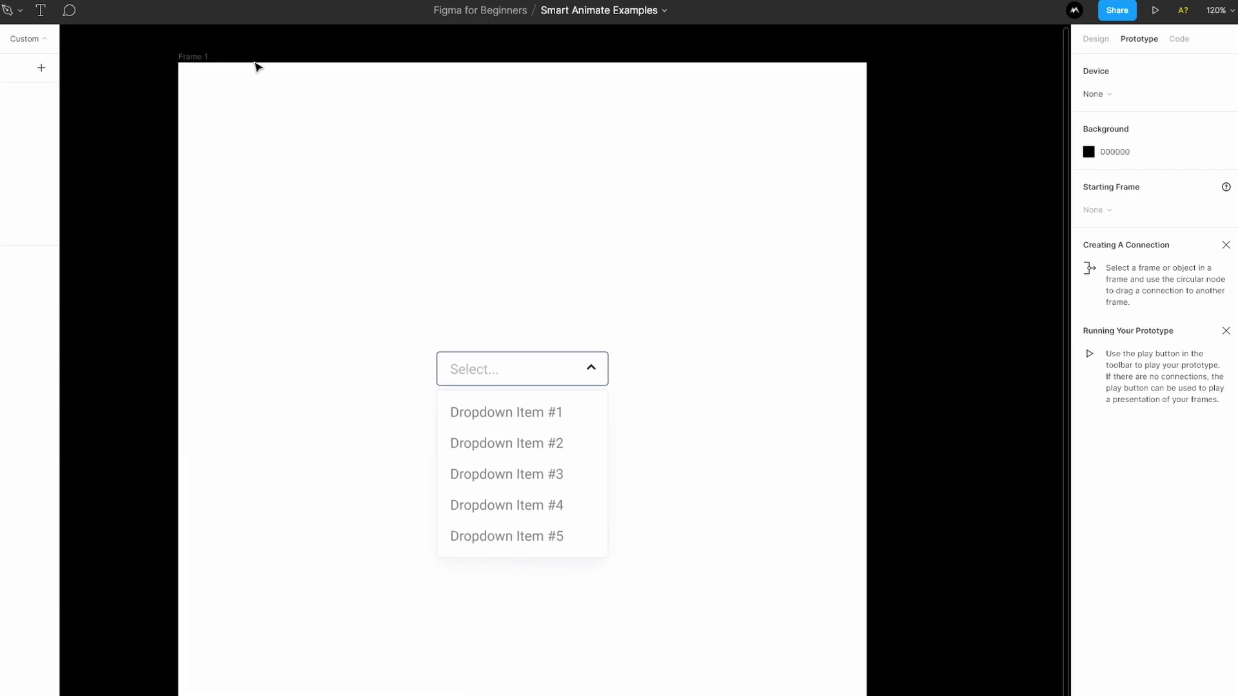
# Step: Duplicate Frame 1 with Ctrl+D to create Frame 2 beside it
pyautogui.click(249, 67)
pyautogui.hotkey('ctrl', 'd')
pyautogui.moveTo(783, 307); pyautogui.dragTo(685, 289)
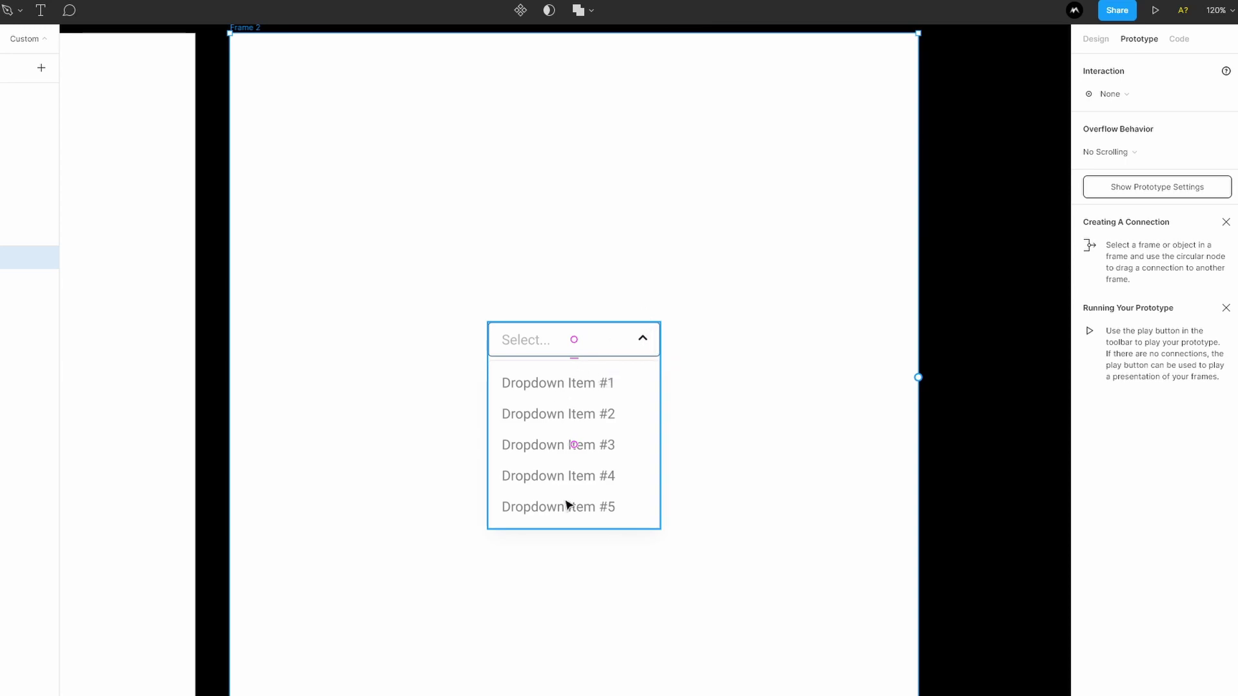
pyautogui.hscroll(-10, 325, 314)
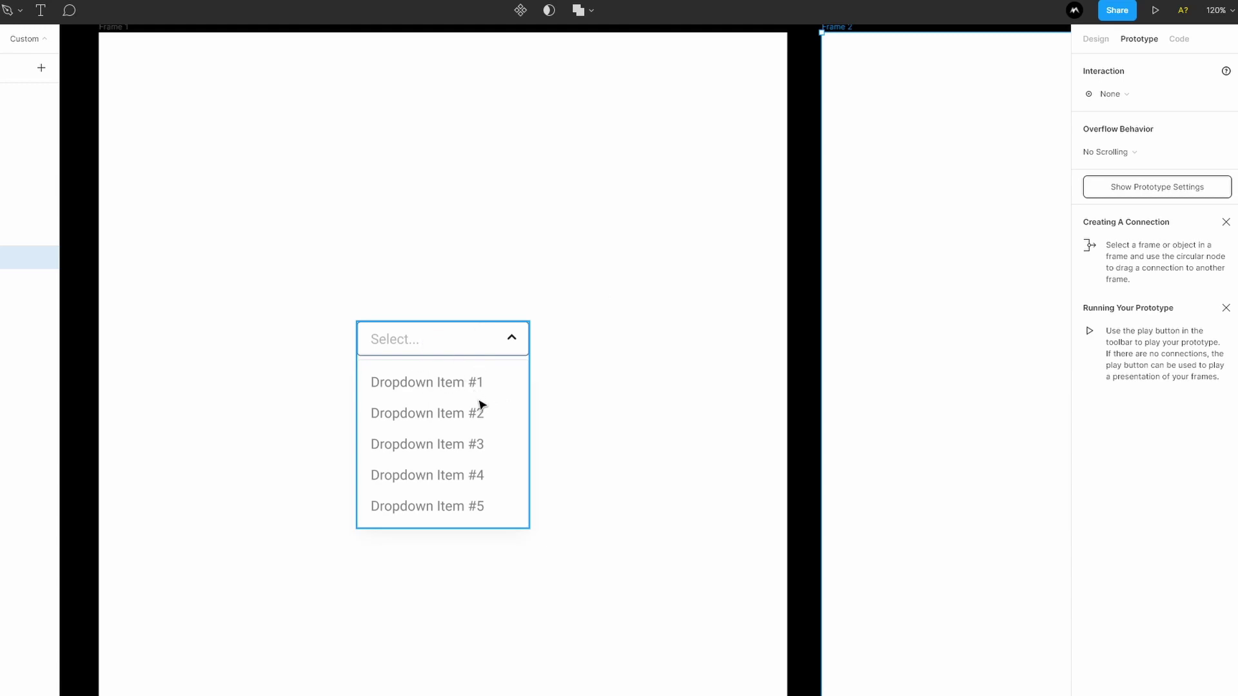
# Step: Rotate the chevron in Frame 1's Select field to point downward
pyautogui.hotkey('ctrl', '+')
pyautogui.hscroll(-2, 635, 309)
pyautogui.click(734, 263)
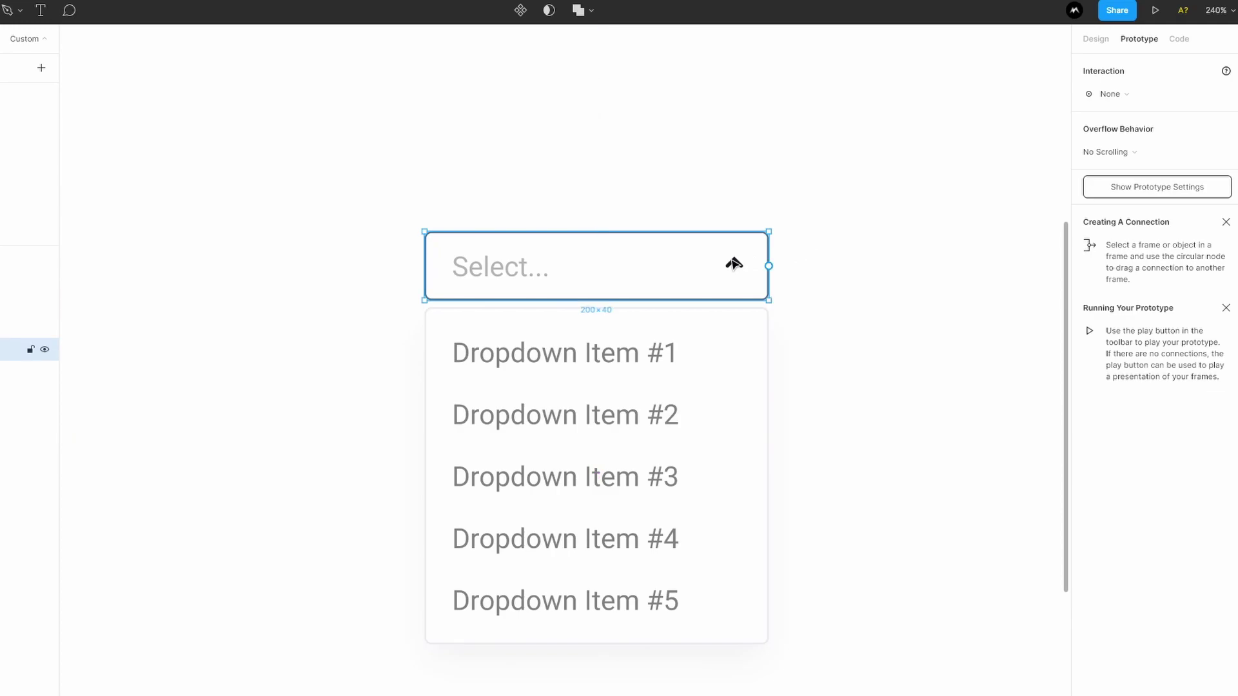
pyautogui.doubleClick(734, 263)
pyautogui.scroll(5, 733, 266)
pyautogui.moveTo(714, 243); pyautogui.dragTo(688, 279)
# Step: Squash the dropdown item list to 200×1 under the Select field and set its opacity to 0%
pyautogui.scroll(-2, 695, 246)
pyautogui.hscroll(-3, 695, 246)
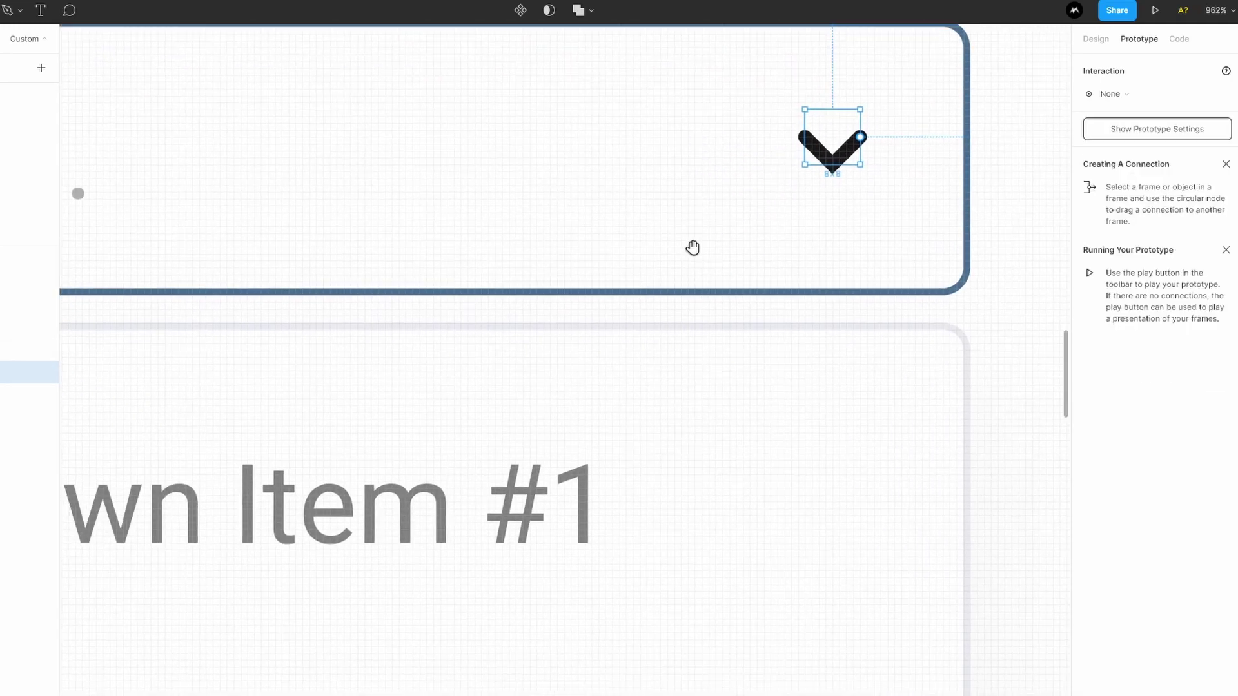
pyautogui.scroll(-5, 577, 329)
pyautogui.scroll(-2, 548, 326)
pyautogui.click(562, 362)
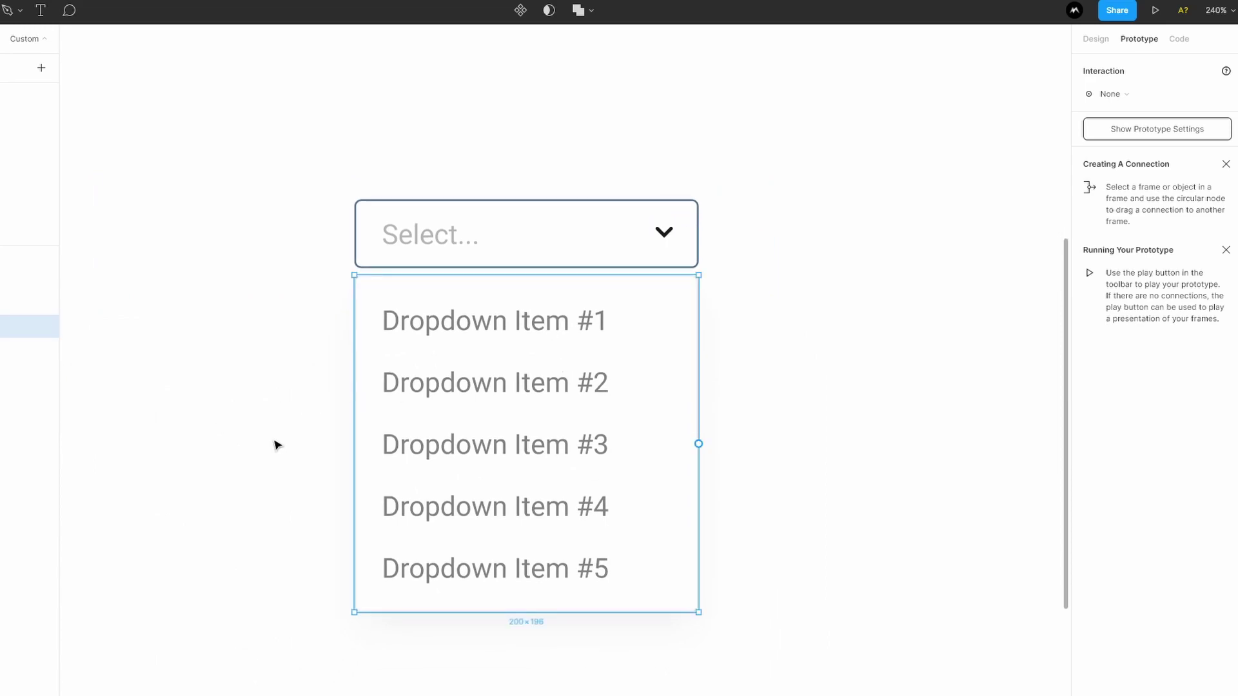
pyautogui.moveTo(565, 613); pyautogui.dragTo(510, 277)
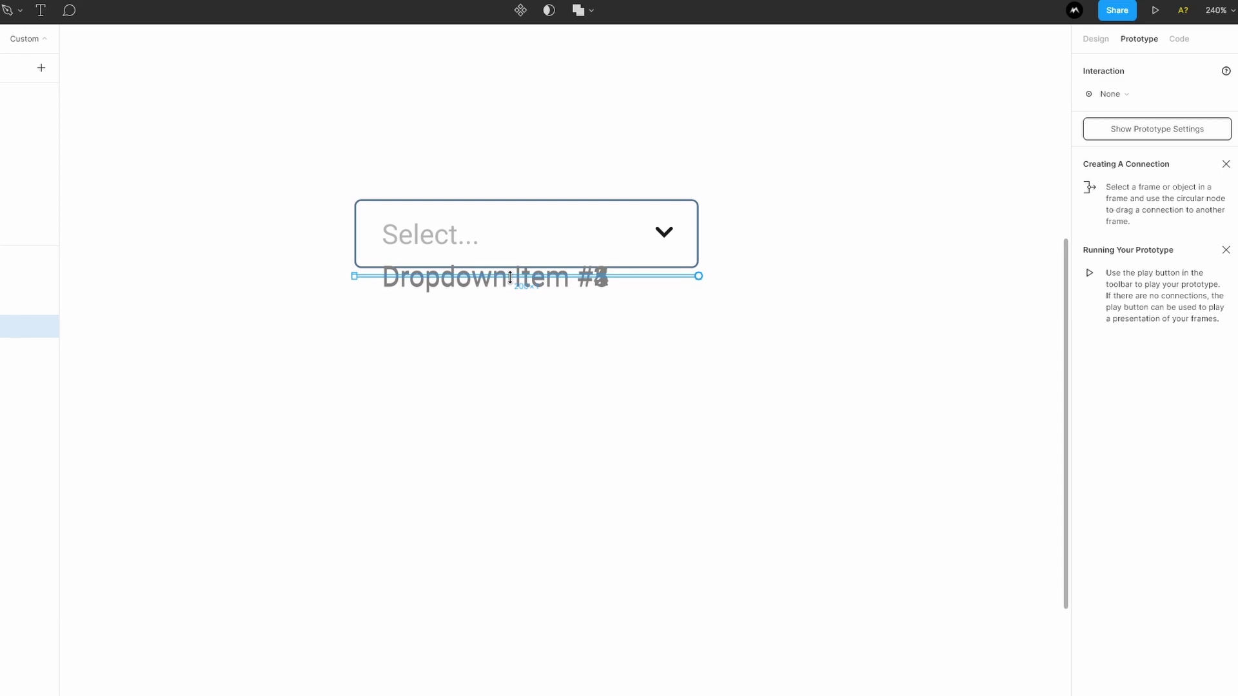
pyautogui.click(1095, 38)
pyautogui.click(1196, 322)
pyautogui.write('00')
pyautogui.press('Return')
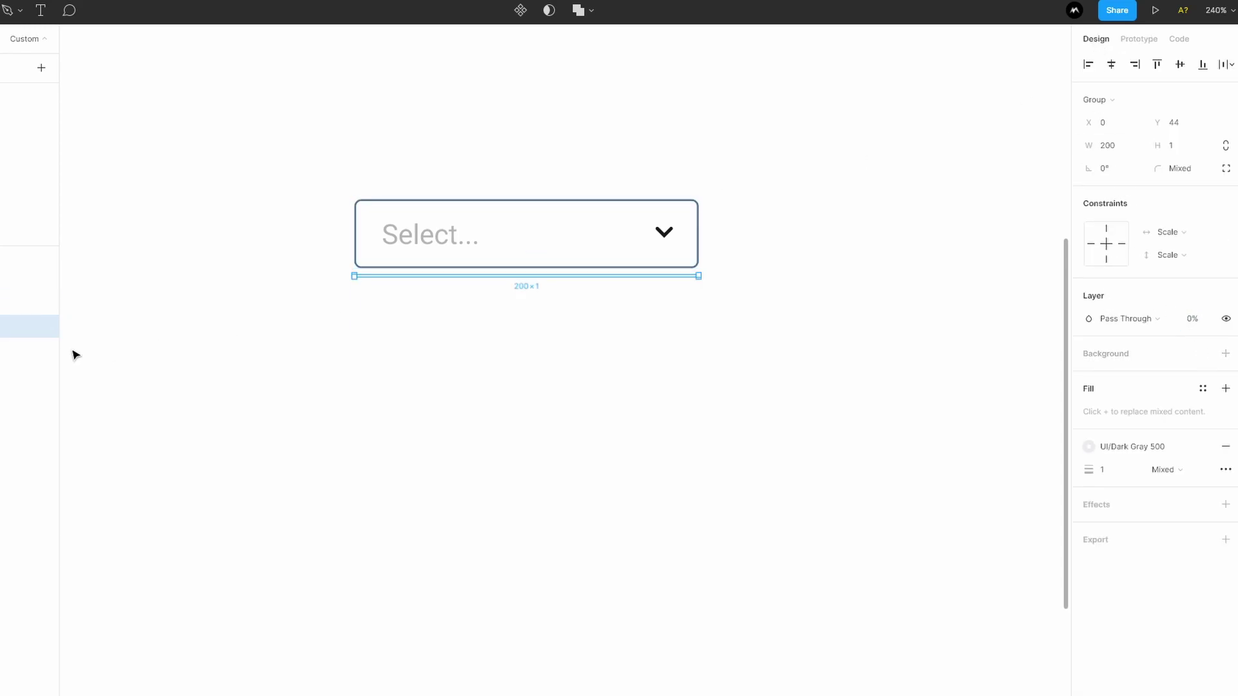
pyautogui.click(40, 303)
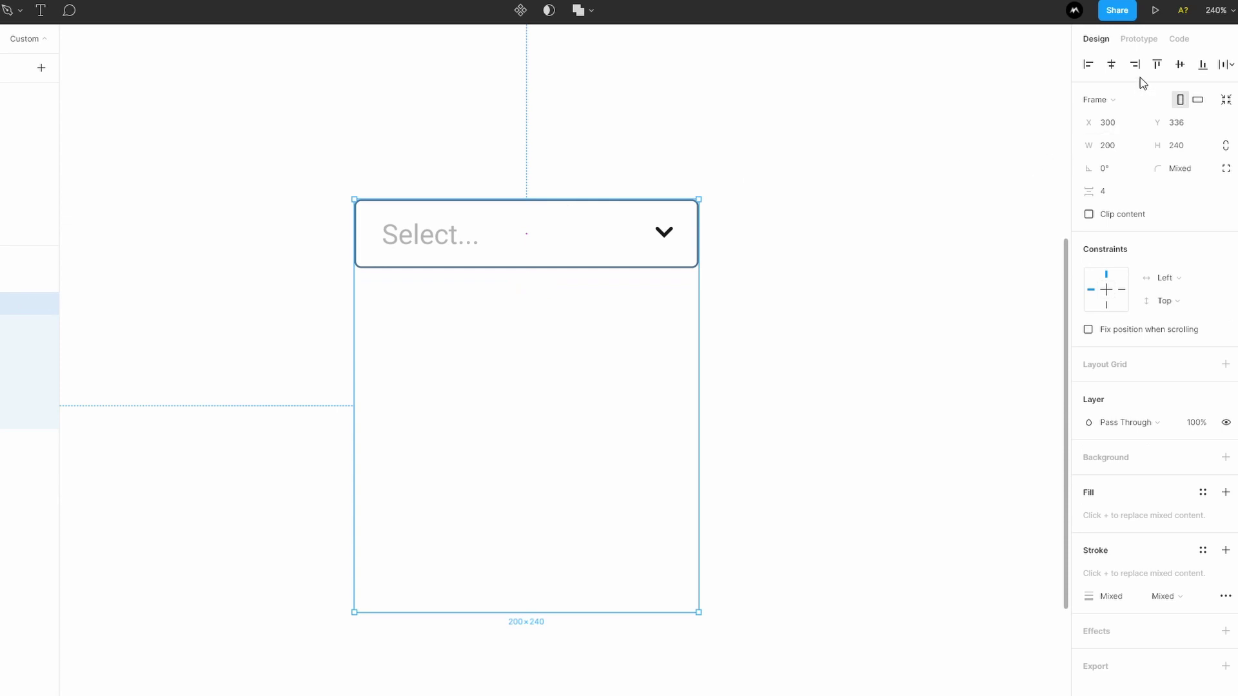
pyautogui.click(1141, 40)
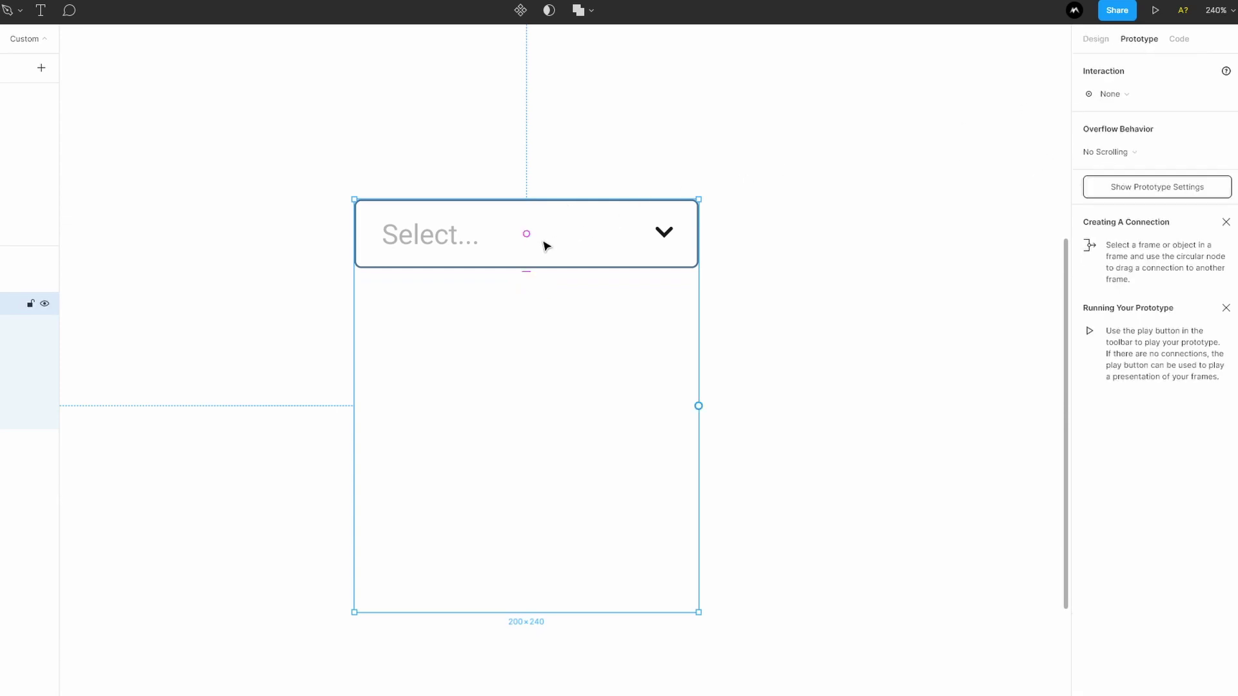
# Step: Set the dropdown's On Click link to Frame 2 to Smart Animate, Ease In And Out, 300ms
pyautogui.scroll(-5, 813, 272)
pyautogui.moveTo(809, 306); pyautogui.dragTo(719, 272)
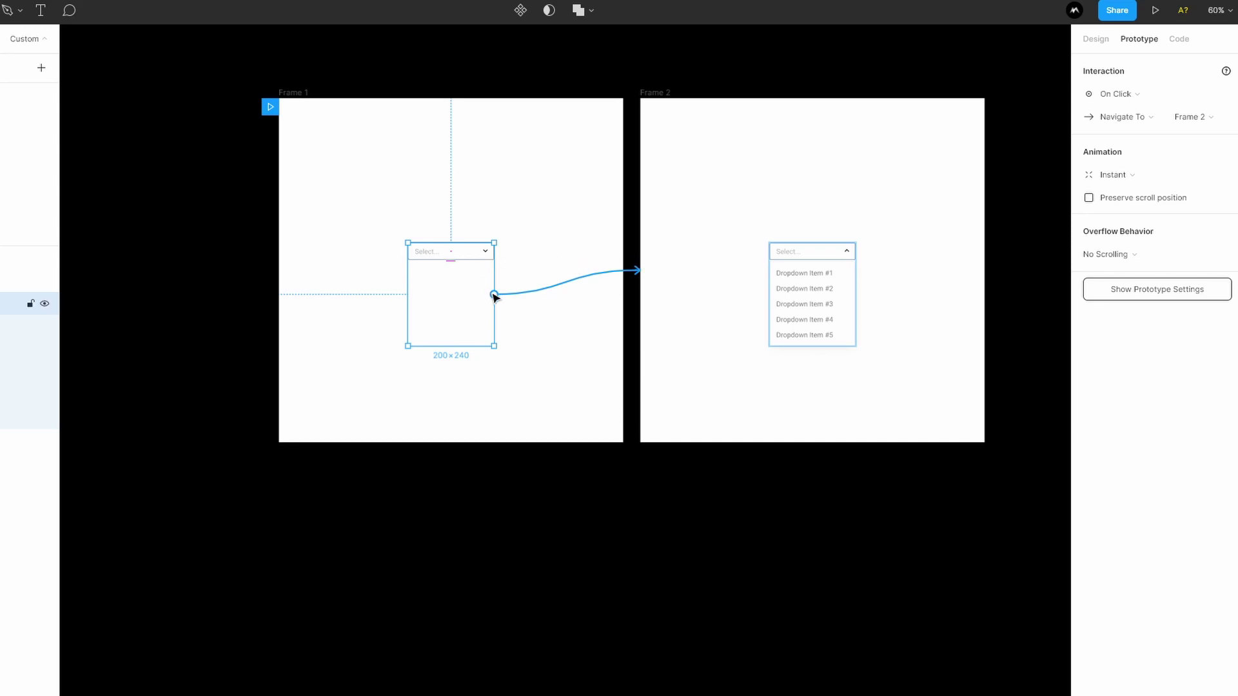
pyautogui.click(1147, 175)
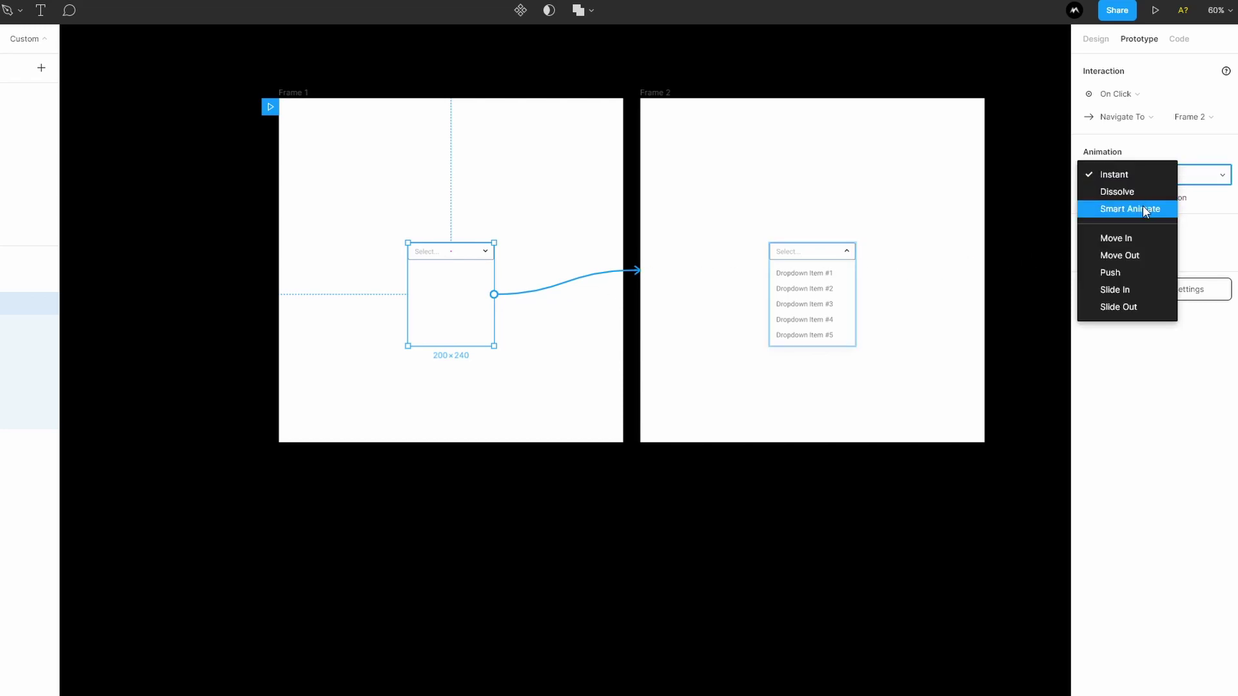
pyautogui.click(1143, 207)
pyautogui.click(1133, 199)
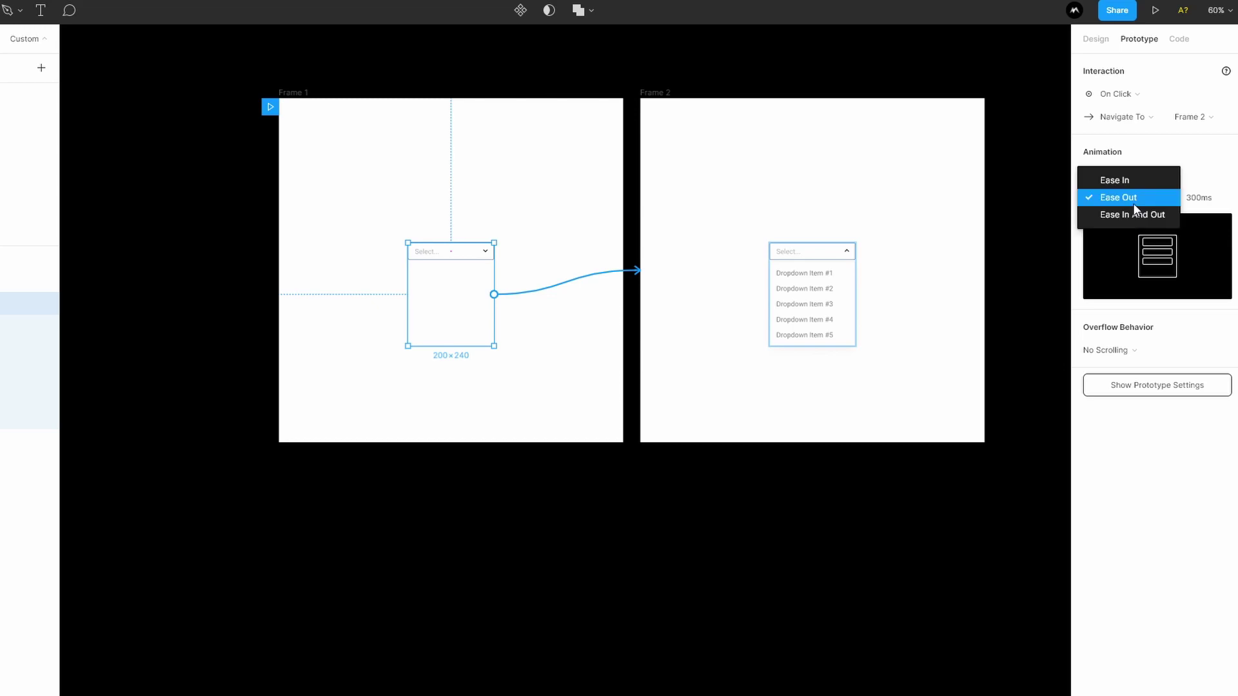
pyautogui.click(1129, 214)
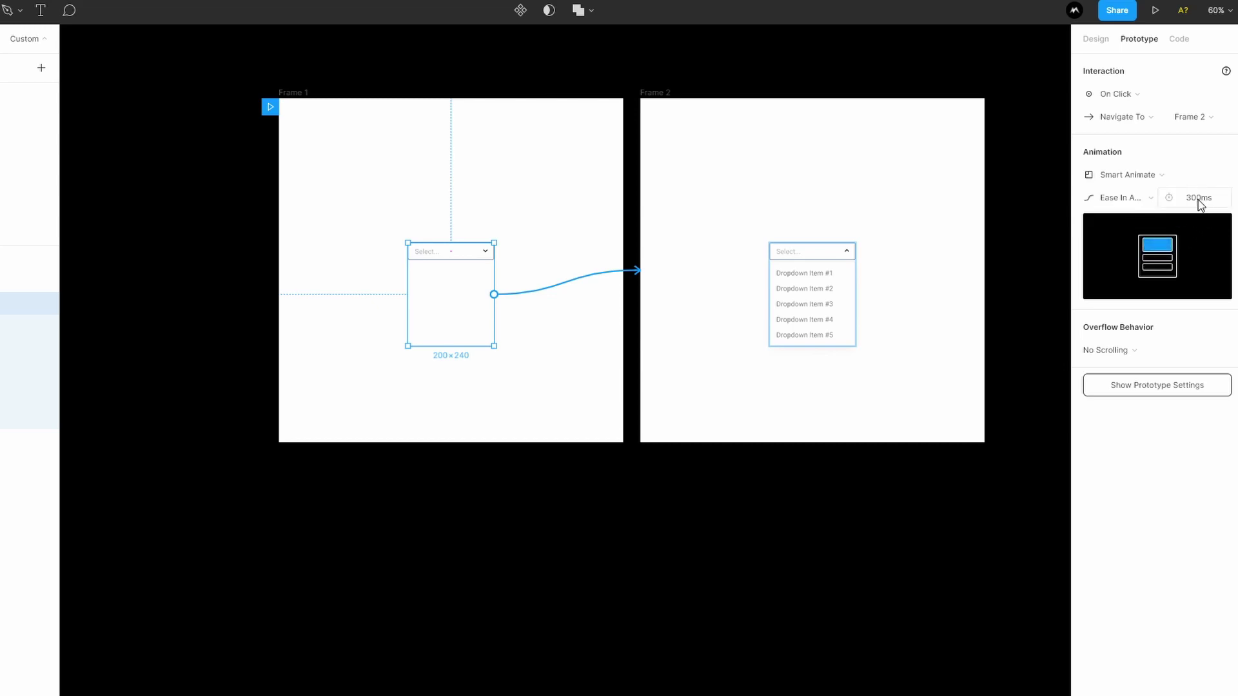
pyautogui.click(514, 78)
pyautogui.hscroll(-5, 539, 75)
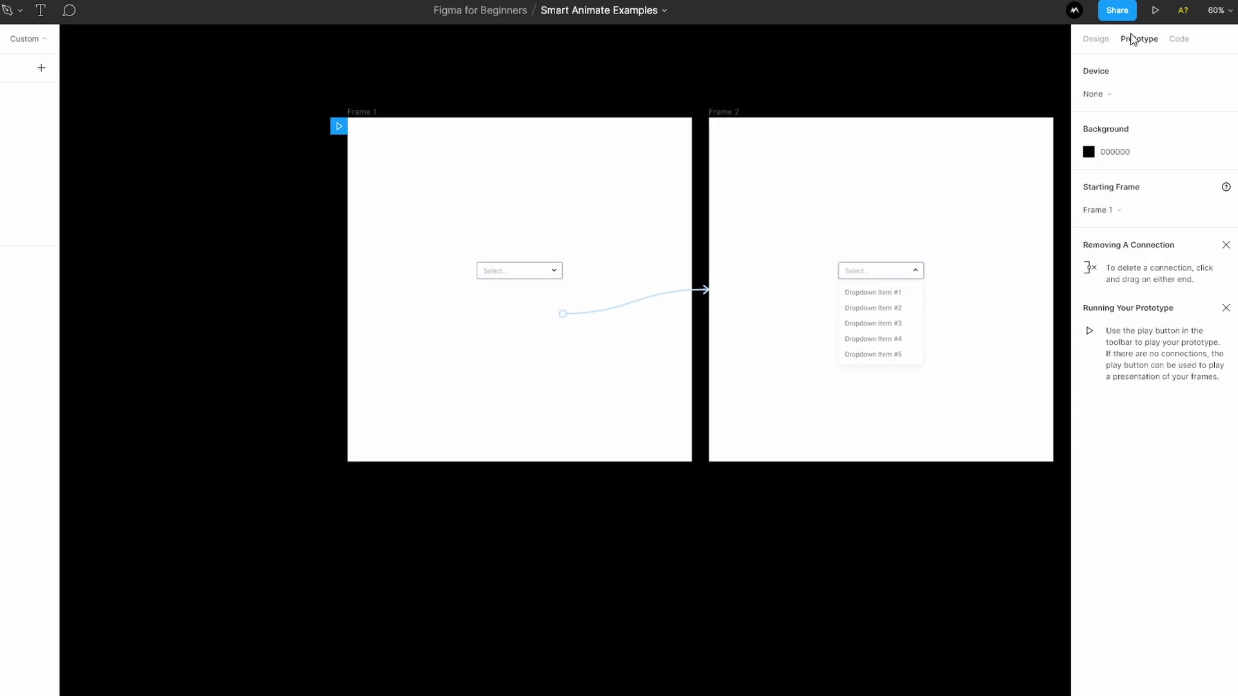
# Step: Connect Frame 2's open dropdown back to Frame 1 with a Smart Animate click link
pyautogui.click(1156, 10)
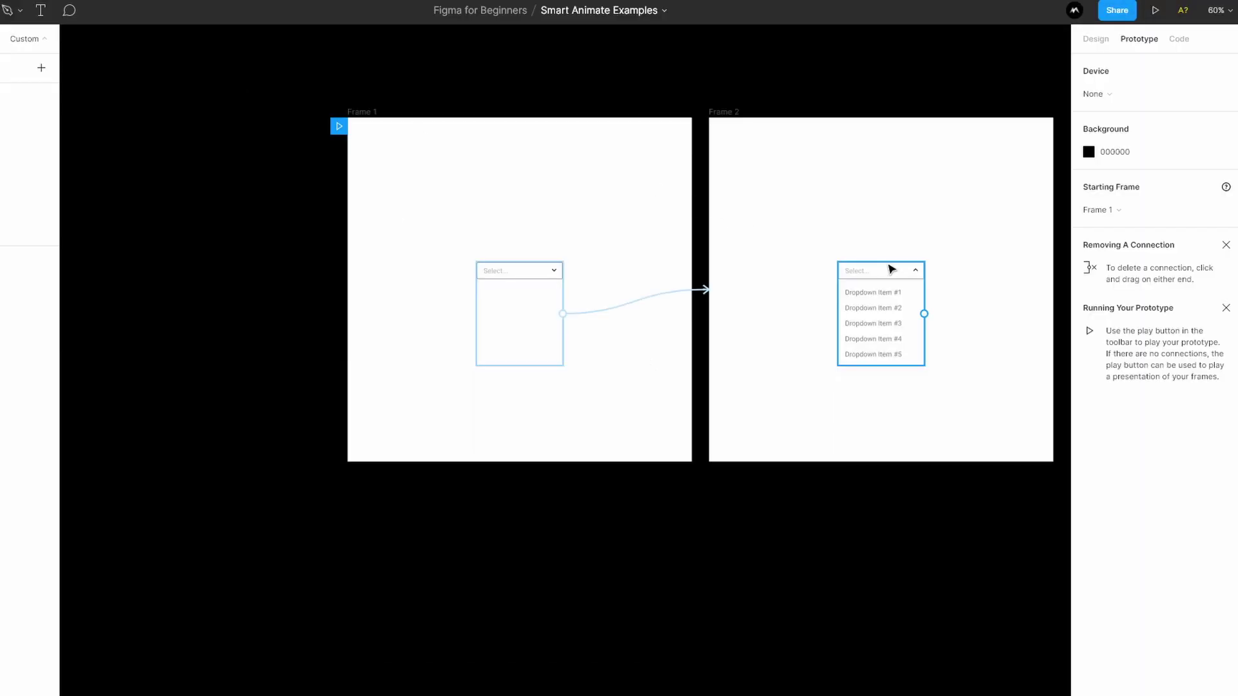
pyautogui.click(889, 266)
pyautogui.moveTo(924, 314); pyautogui.dragTo(650, 273)
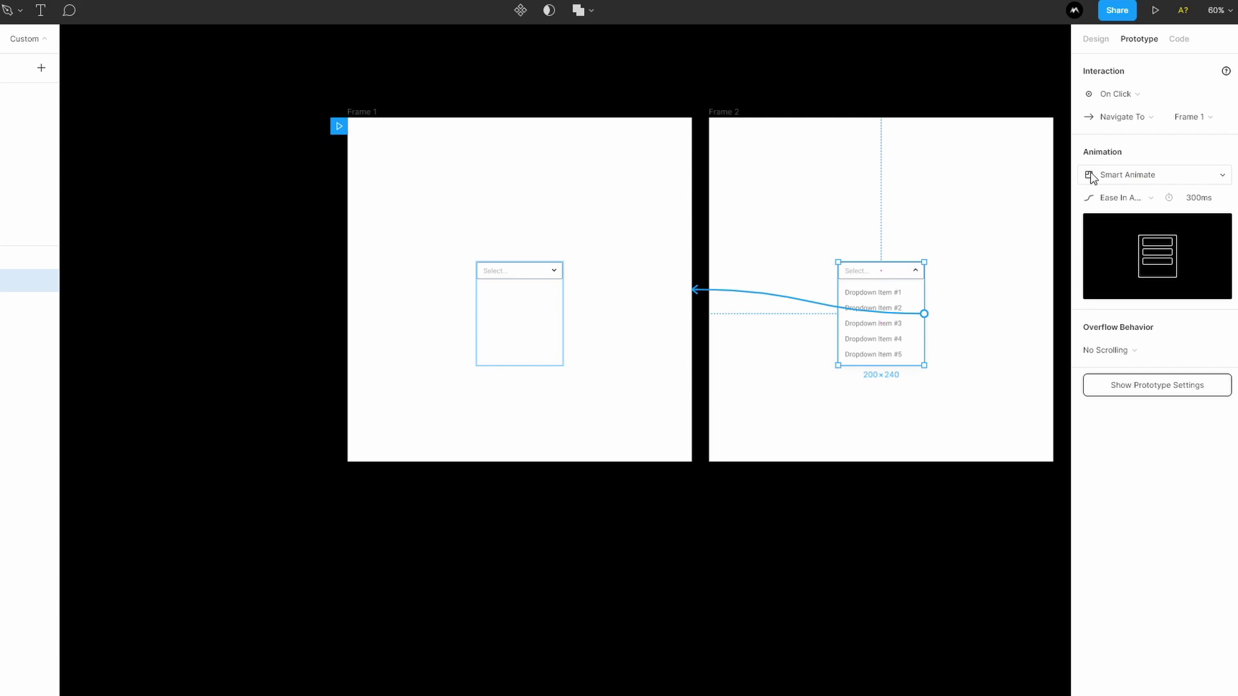
# Step: Test opening and closing the dropdown in the preview, then return to the editor
pyautogui.click(1149, 14)
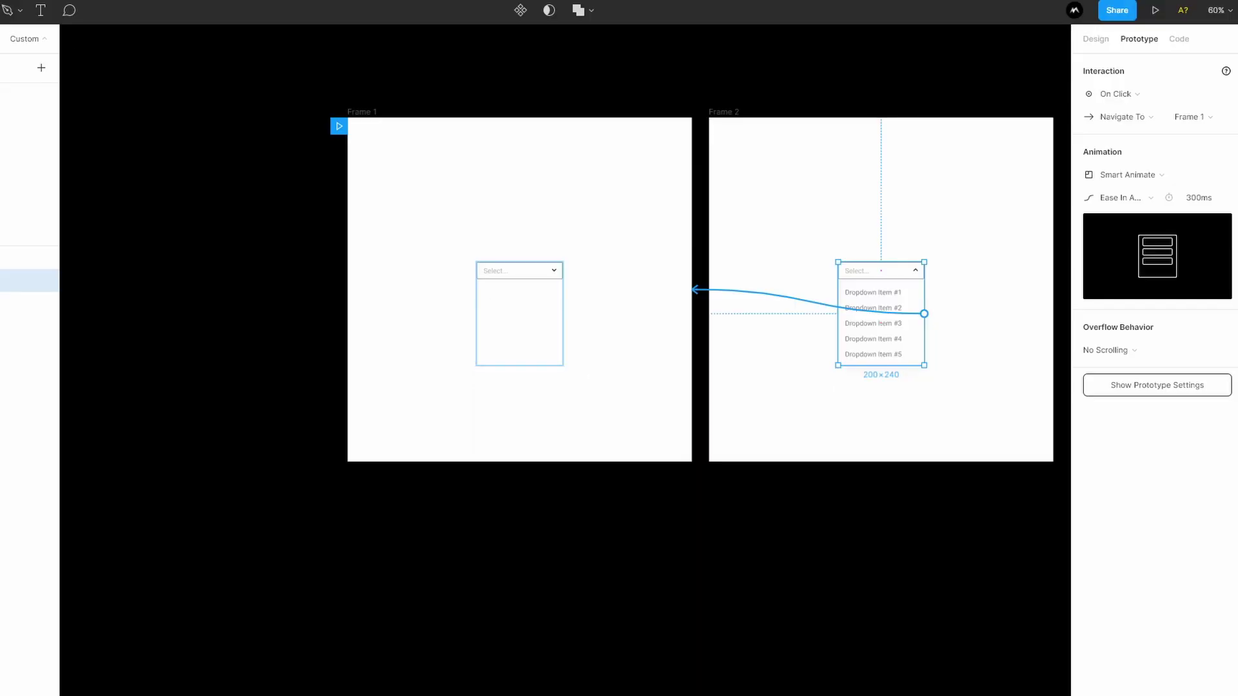
pyautogui.click(515, 91)
pyautogui.hscroll(3, 510, 82)
pyautogui.scroll(1, 510, 82)
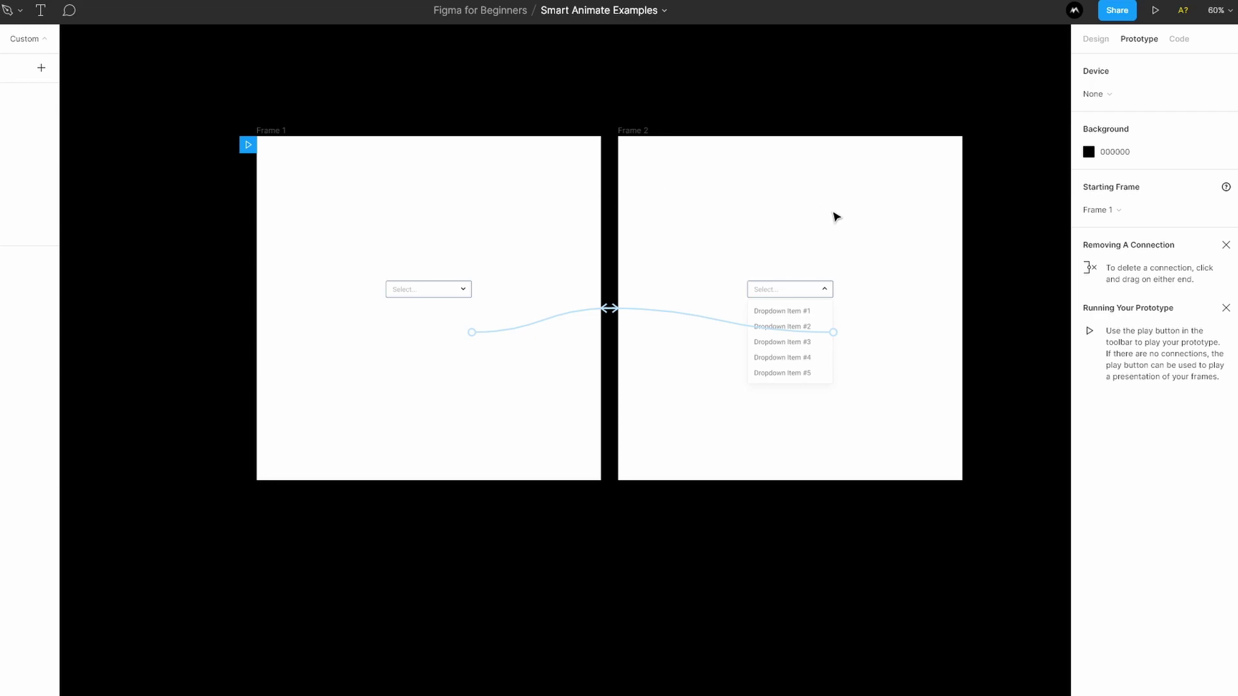
pyautogui.moveTo(838, 219); pyautogui.dragTo(802, 204)
pyautogui.click(814, 292)
pyautogui.moveTo(719, 231); pyautogui.dragTo(926, 246)
pyautogui.keyDown('alt'); pyautogui.click(884, 232); pyautogui.keyUp('alt')
pyautogui.moveTo(809, 226); pyautogui.dragTo(798, 243)
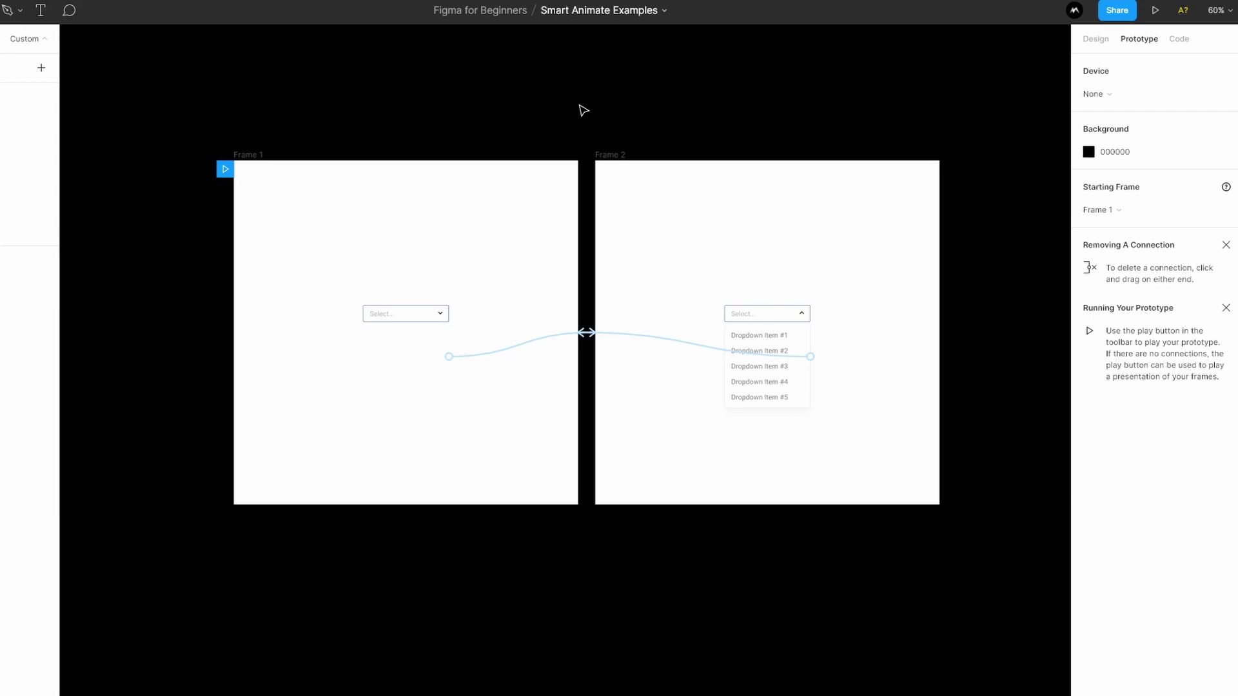
pyautogui.press('z')
pyautogui.click(405, 324)
pyautogui.click(523, 361)
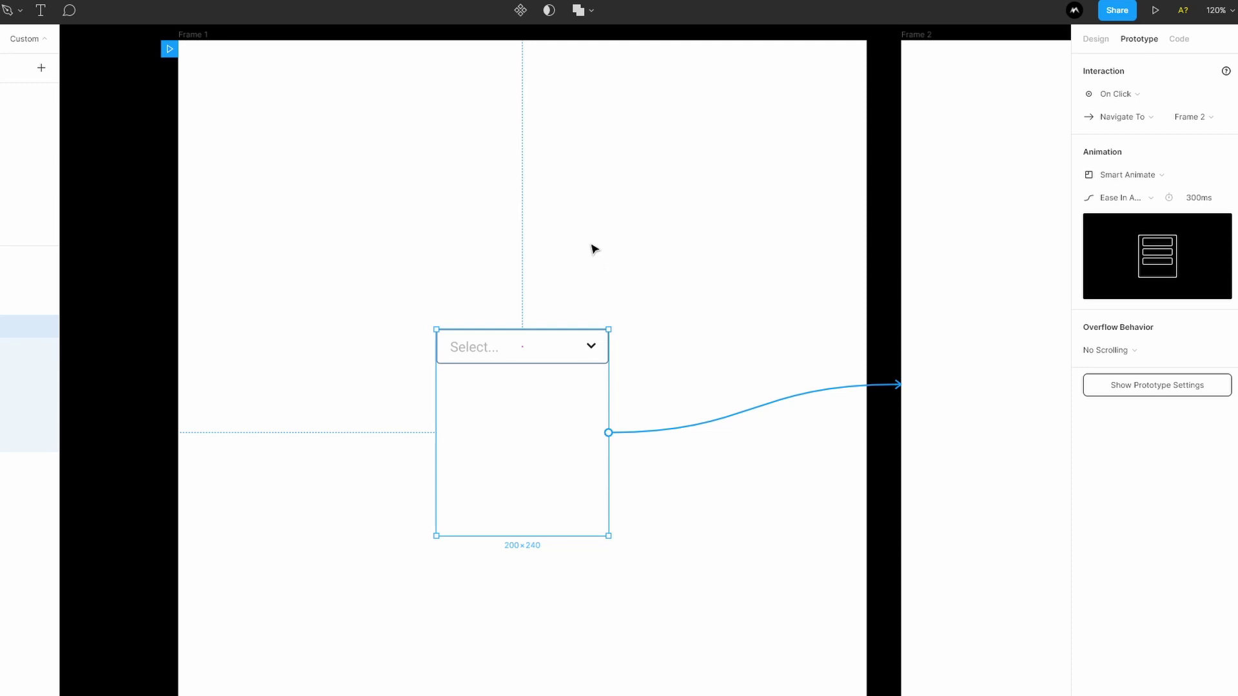
pyautogui.moveTo(594, 249); pyautogui.dragTo(564, 291)
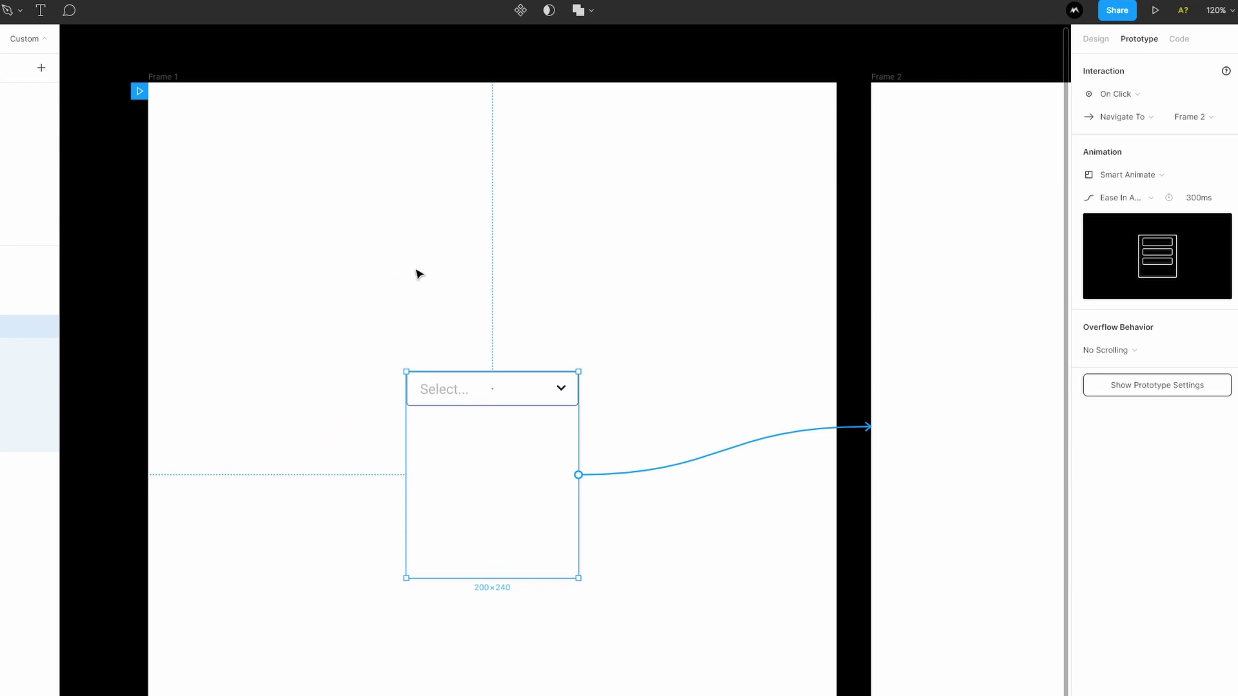
pyautogui.press('r')
pyautogui.moveTo(249, 186); pyautogui.dragTo(384, 212)
pyautogui.hotkey('ctrl', 'd')
pyautogui.hotkey('ctrl', 'd')
pyautogui.hotkey('ctrl', 'd')
pyautogui.click(391, 211)
pyautogui.press('Delete')
pyautogui.click(458, 213)
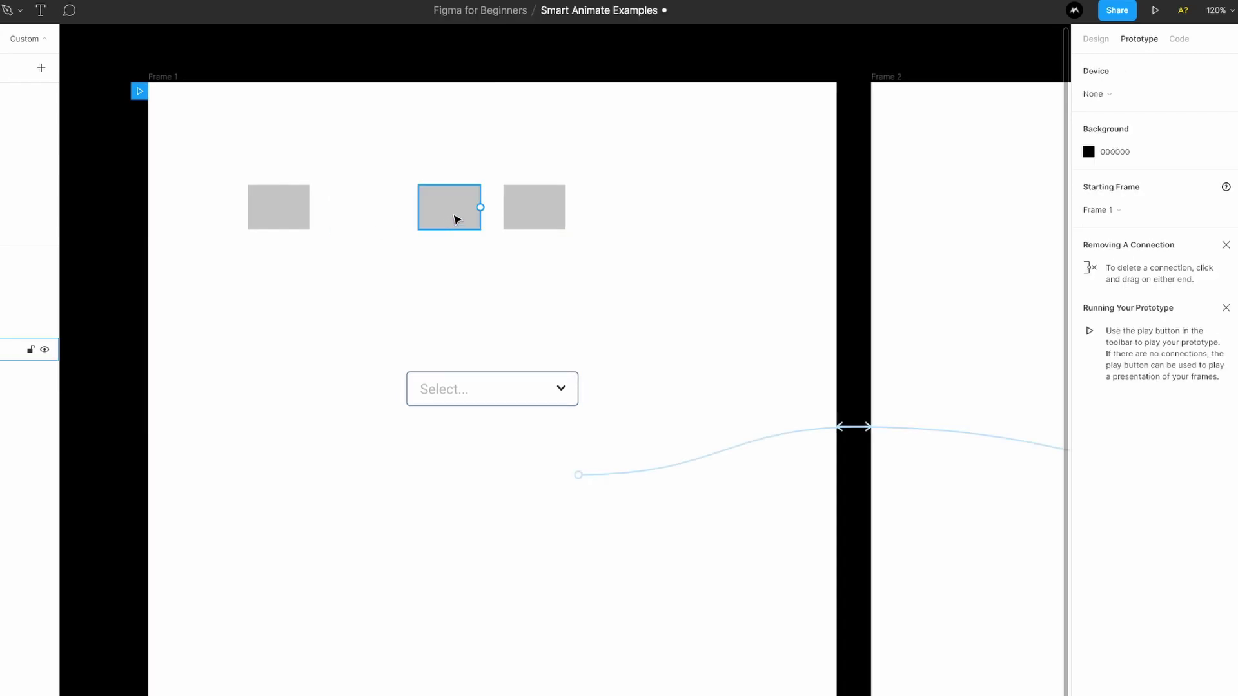
pyautogui.click(509, 210)
pyautogui.keyDown('shift'); pyautogui.click(454, 218); pyautogui.keyUp('shift')
pyautogui.moveTo(453, 218); pyautogui.dragTo(367, 218)
pyautogui.keyDown('shift'); pyautogui.click(279, 210); pyautogui.keyUp('shift')
pyautogui.press('Delete')
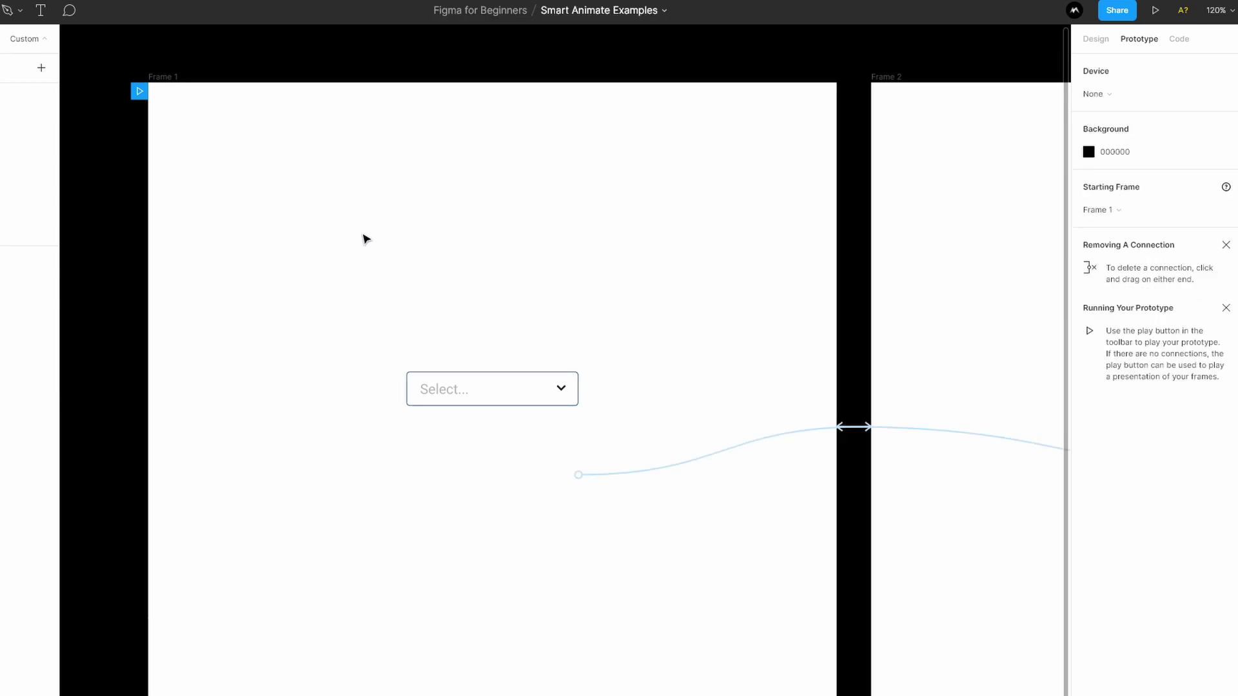
pyautogui.press('-')
pyautogui.scroll(2, 457, 240)
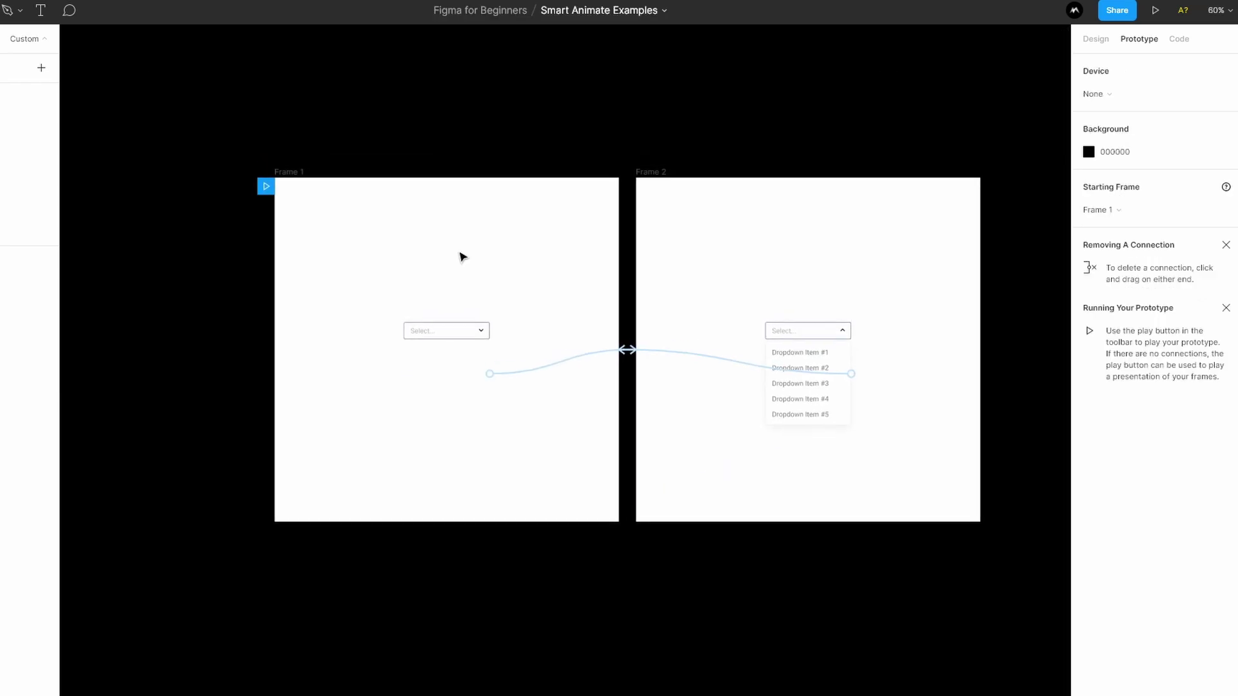